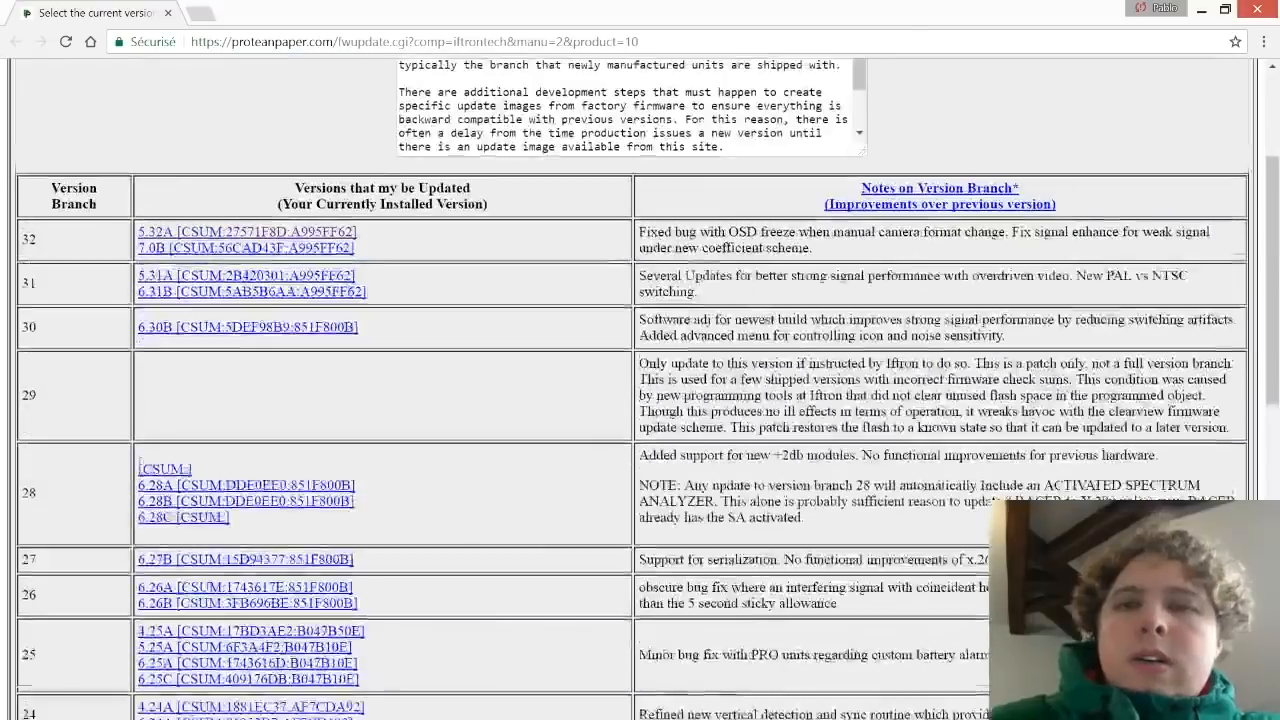
Review the receiver's firmware version branches and update notes, along with the FWUpdater32.exe installer link.
scroll(728, 643, "down", 6)
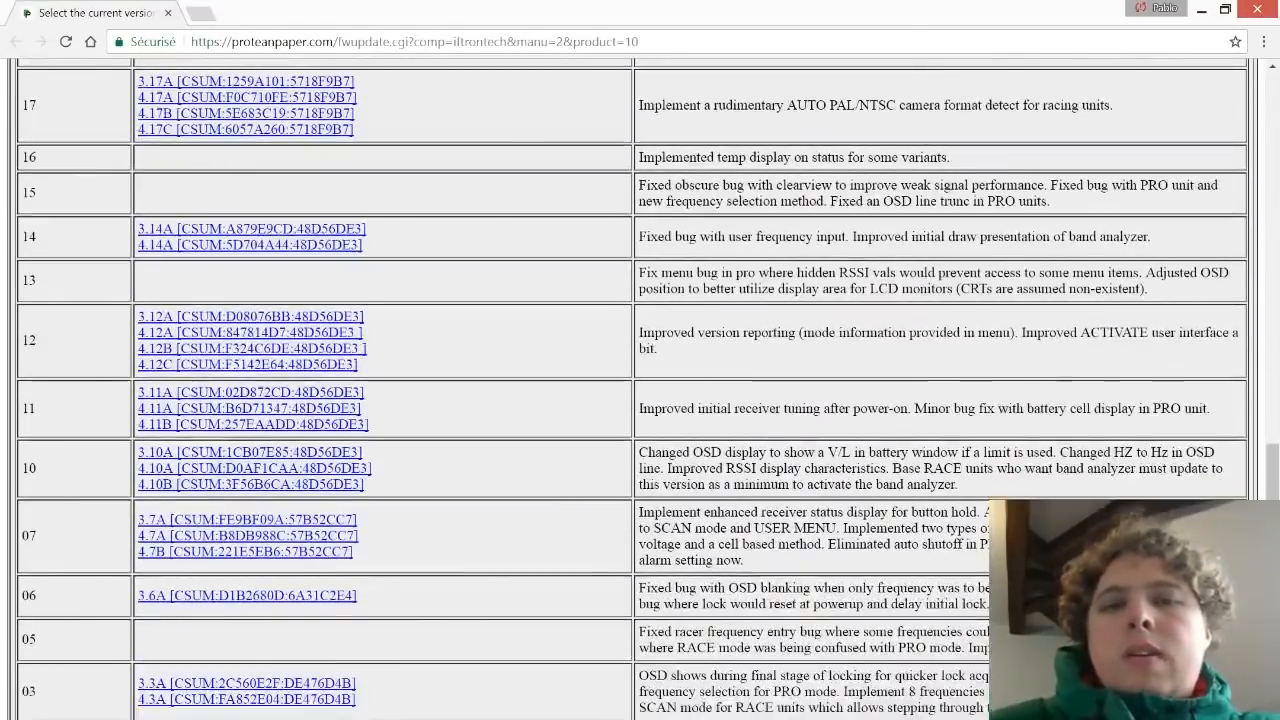
scroll(727, 638, "up", 5)
scroll(640, 390, "down", 2)
scroll(640, 390, "up", 15)
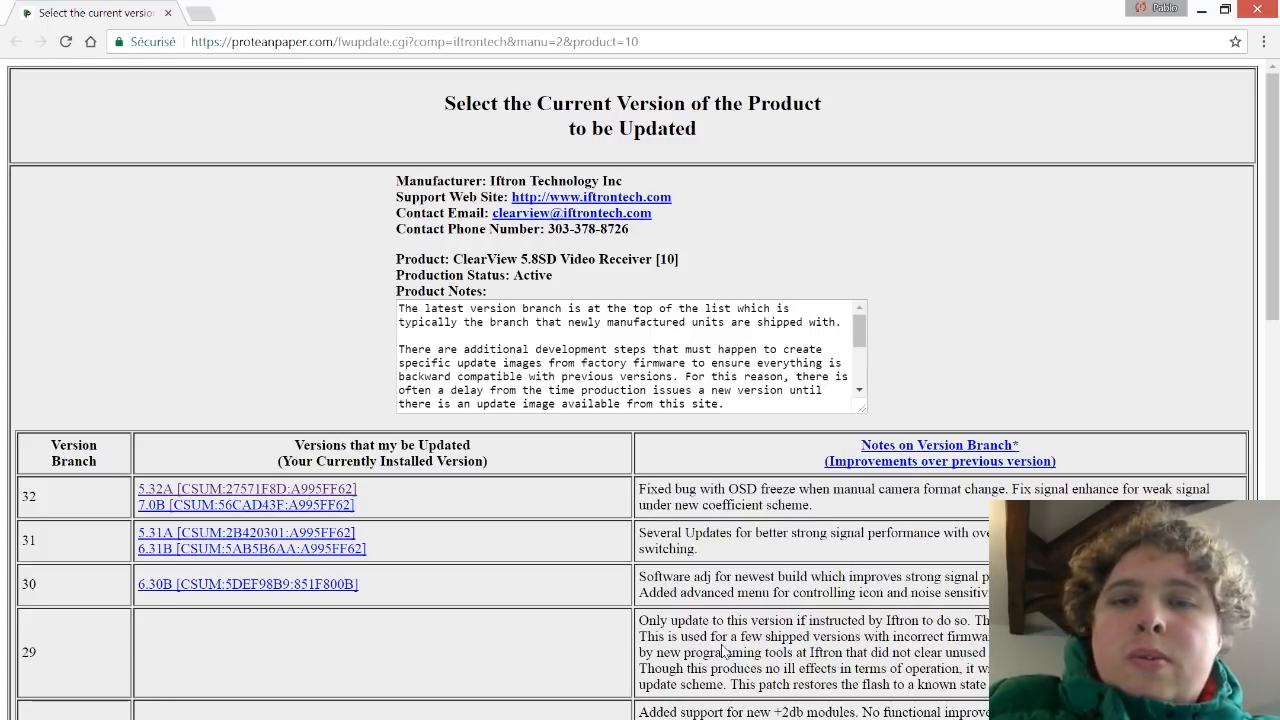
scroll(724, 651, "down", 20)
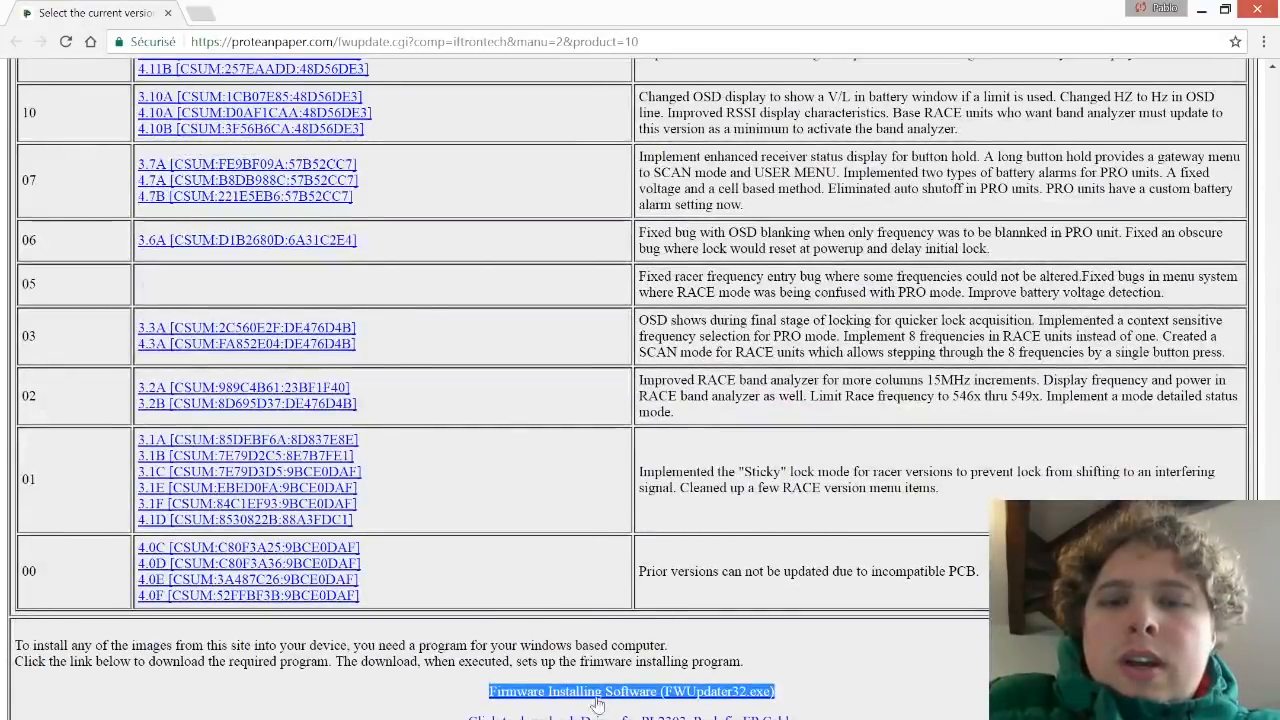
left_click(541, 694)
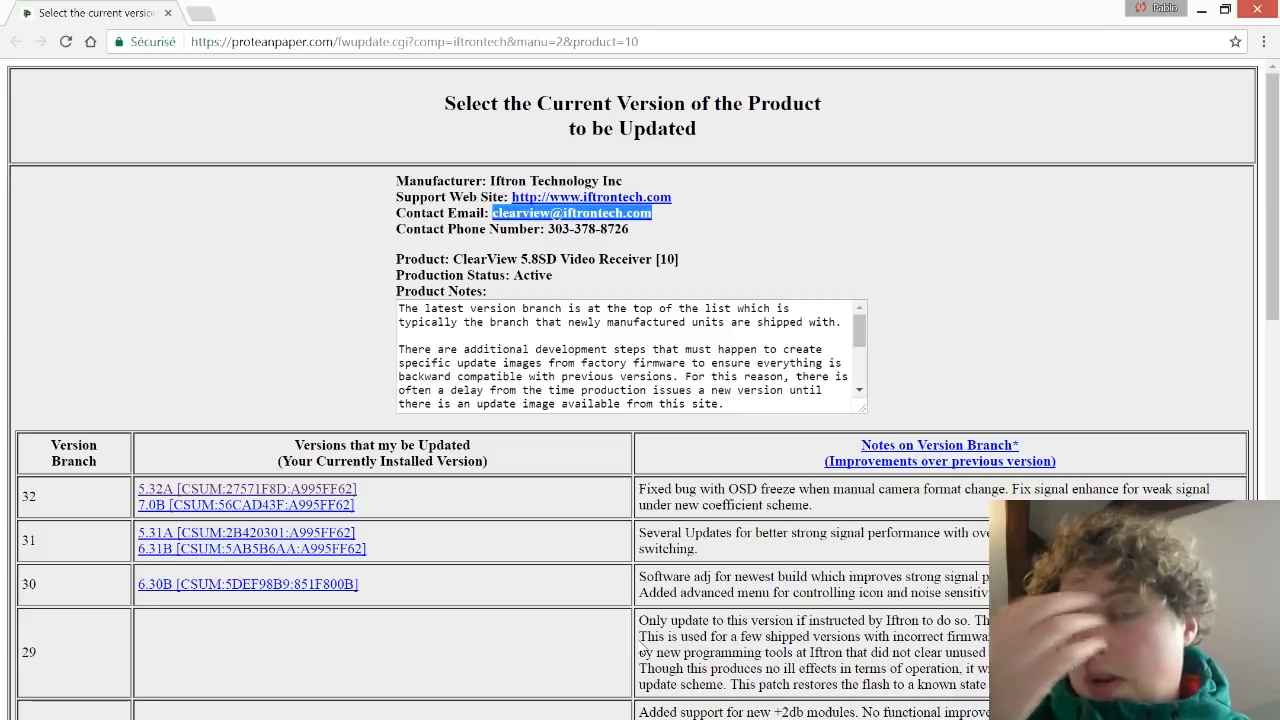
scroll(643, 651, "down", 20)
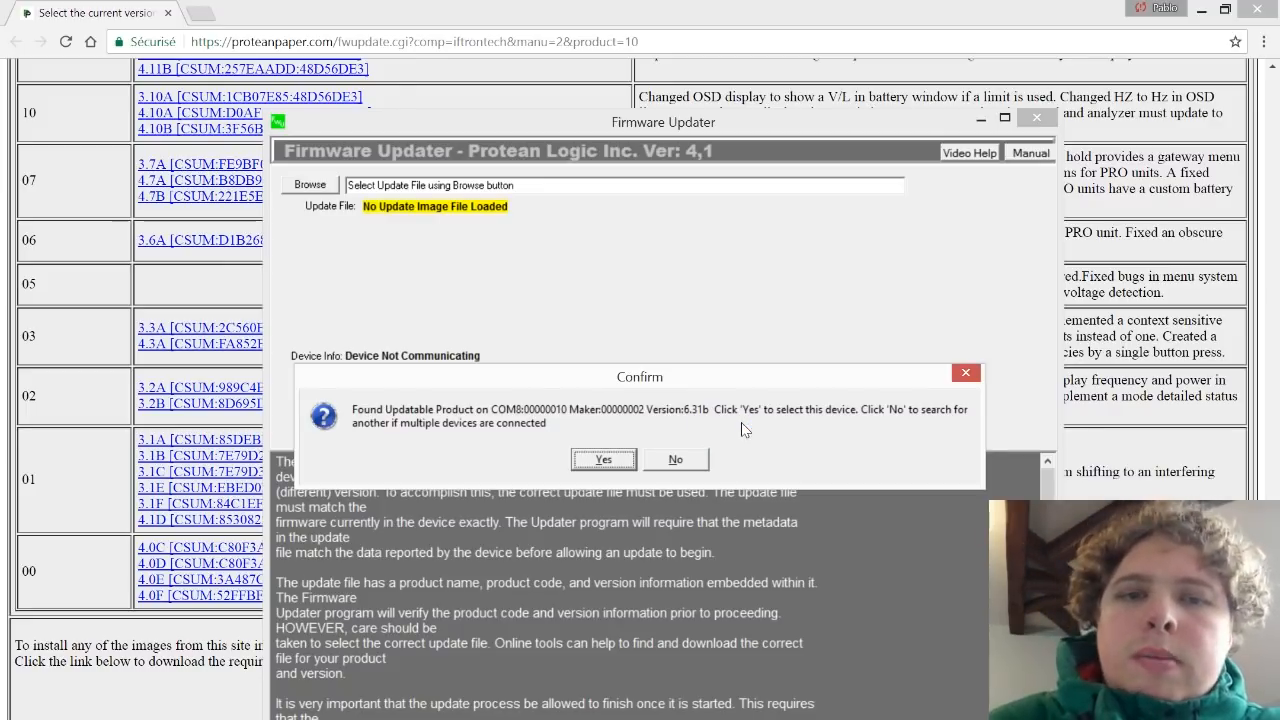
Accept the updatable device found on COM8, dismiss the image mismatch notice and look up the firmware versions available for it.
left_click(603, 460)
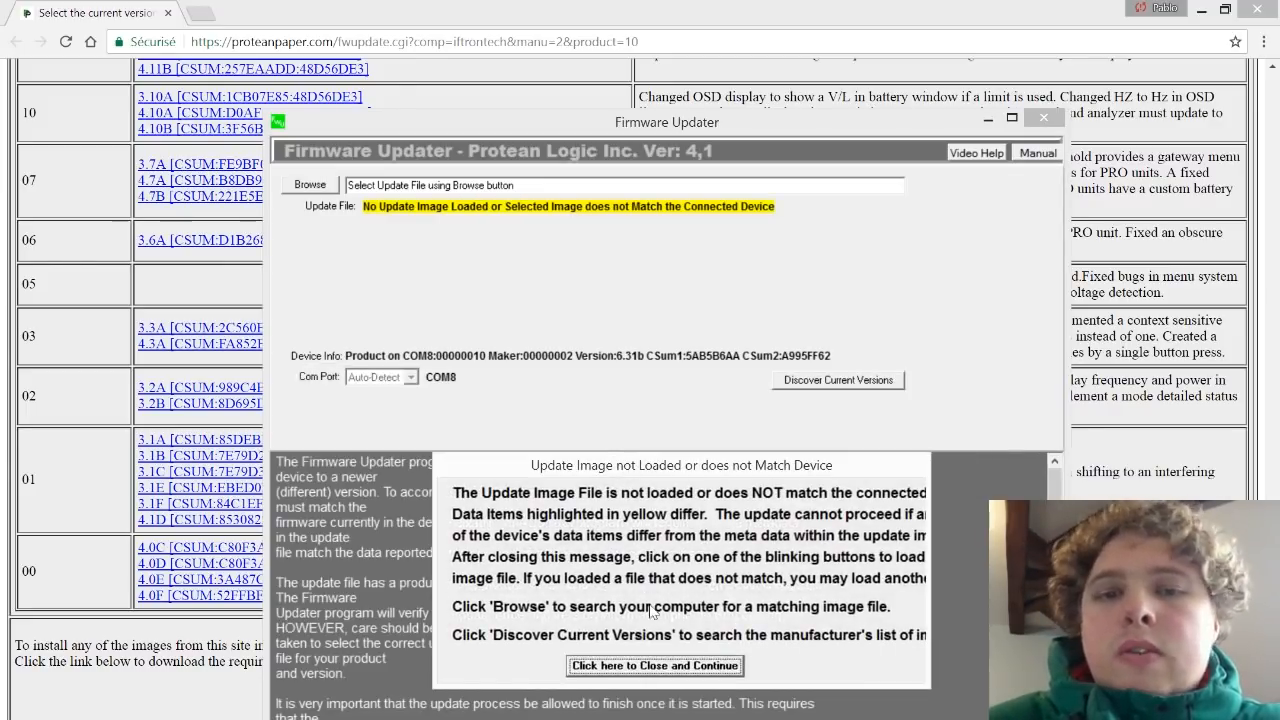
left_click(660, 668)
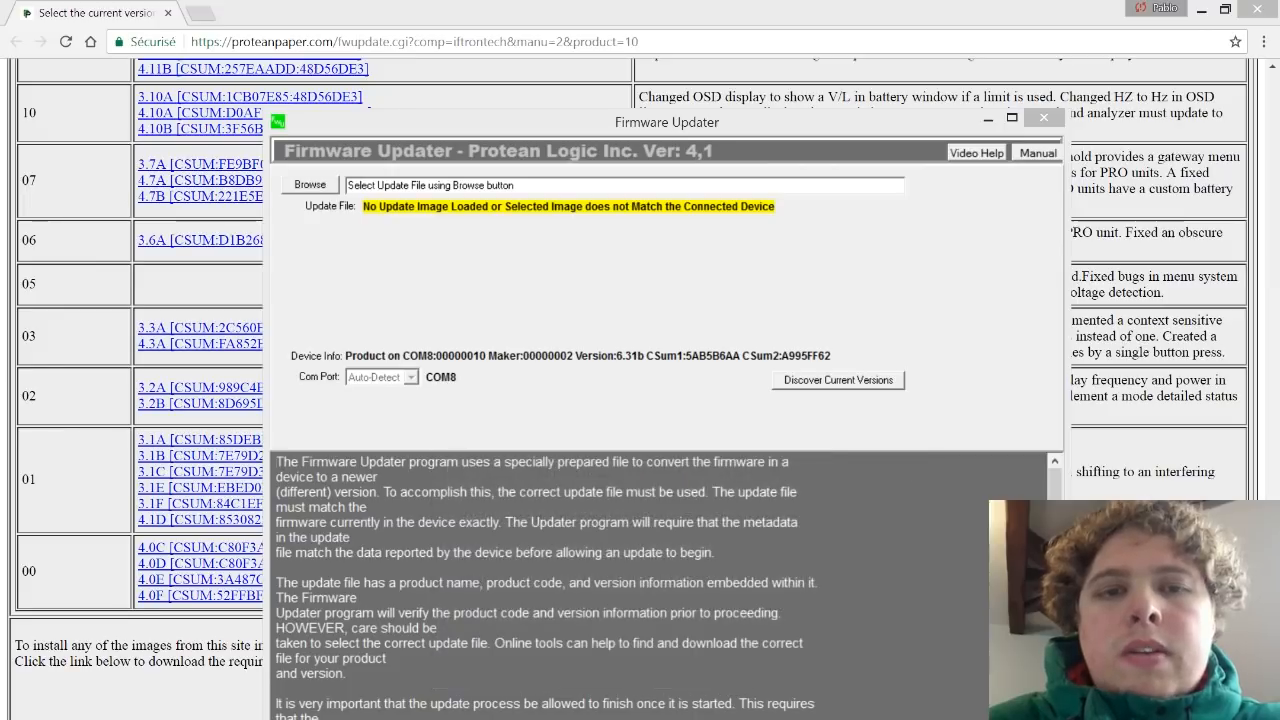
left_click(810, 390)
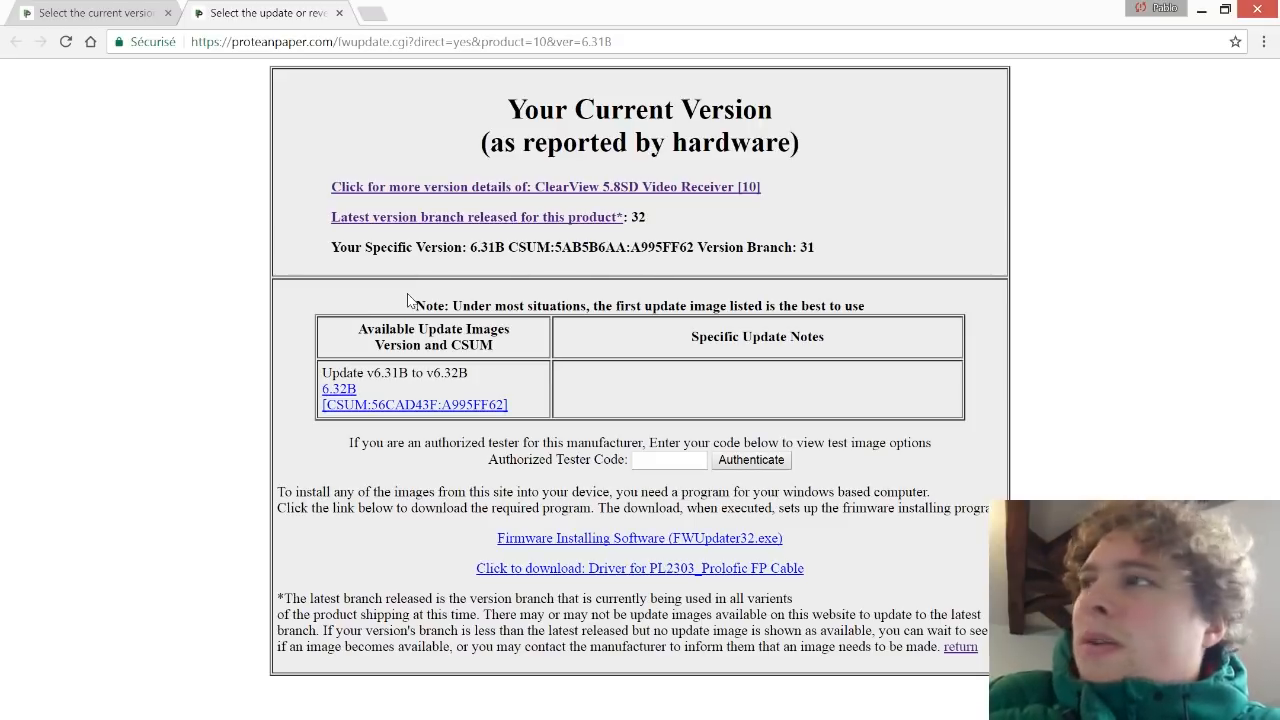
Download the v6.31B to v6.32B update image and save the .psu file to the desktop (Bureau).
left_click(352, 406)
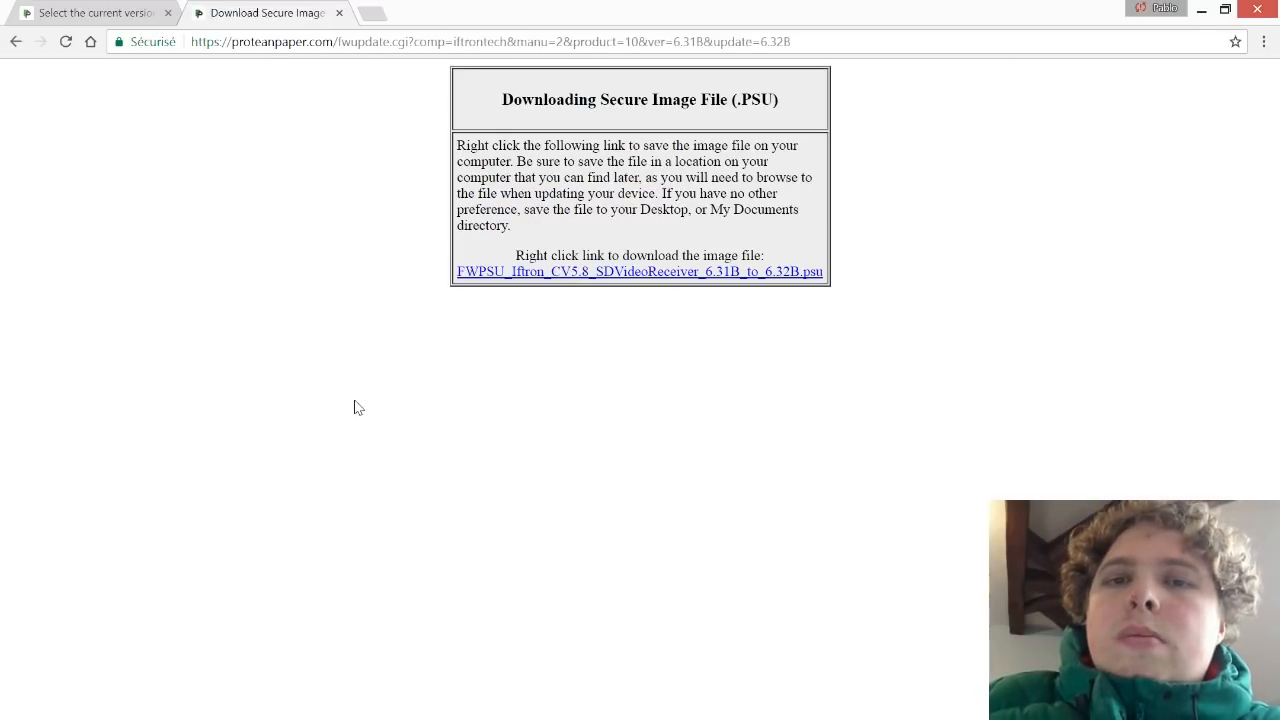
right_click(552, 276)
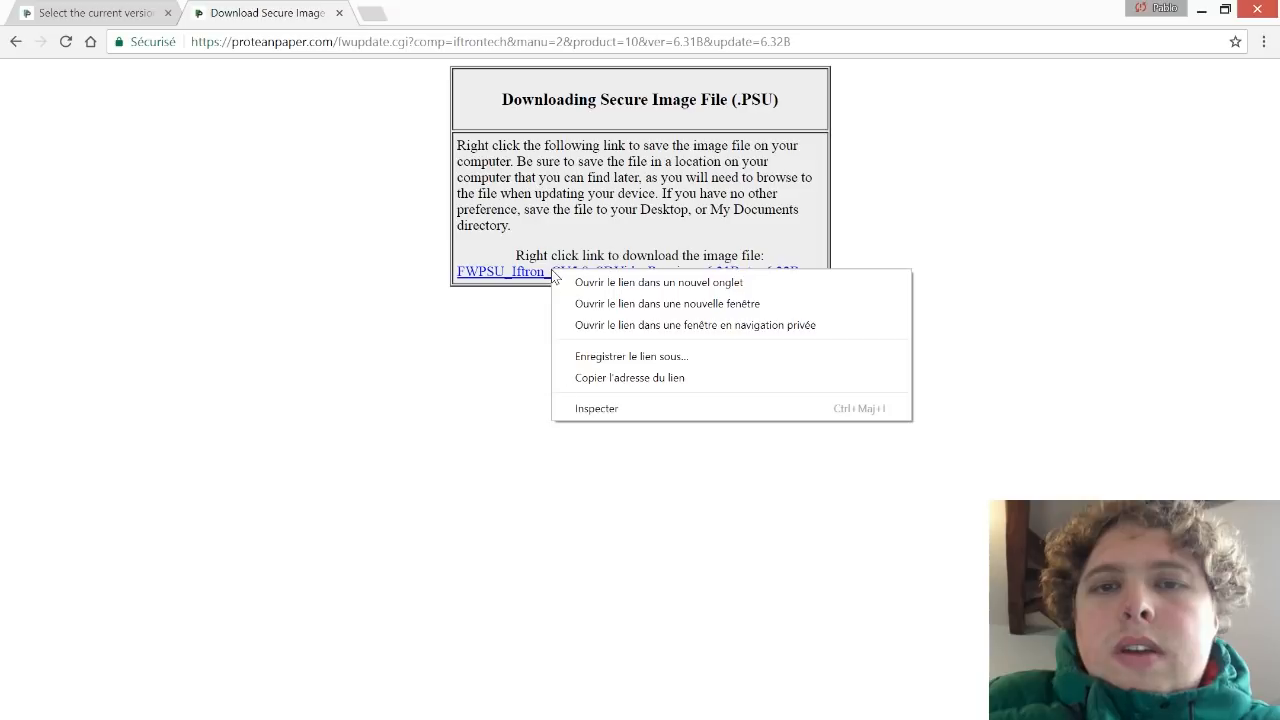
left_click(598, 362)
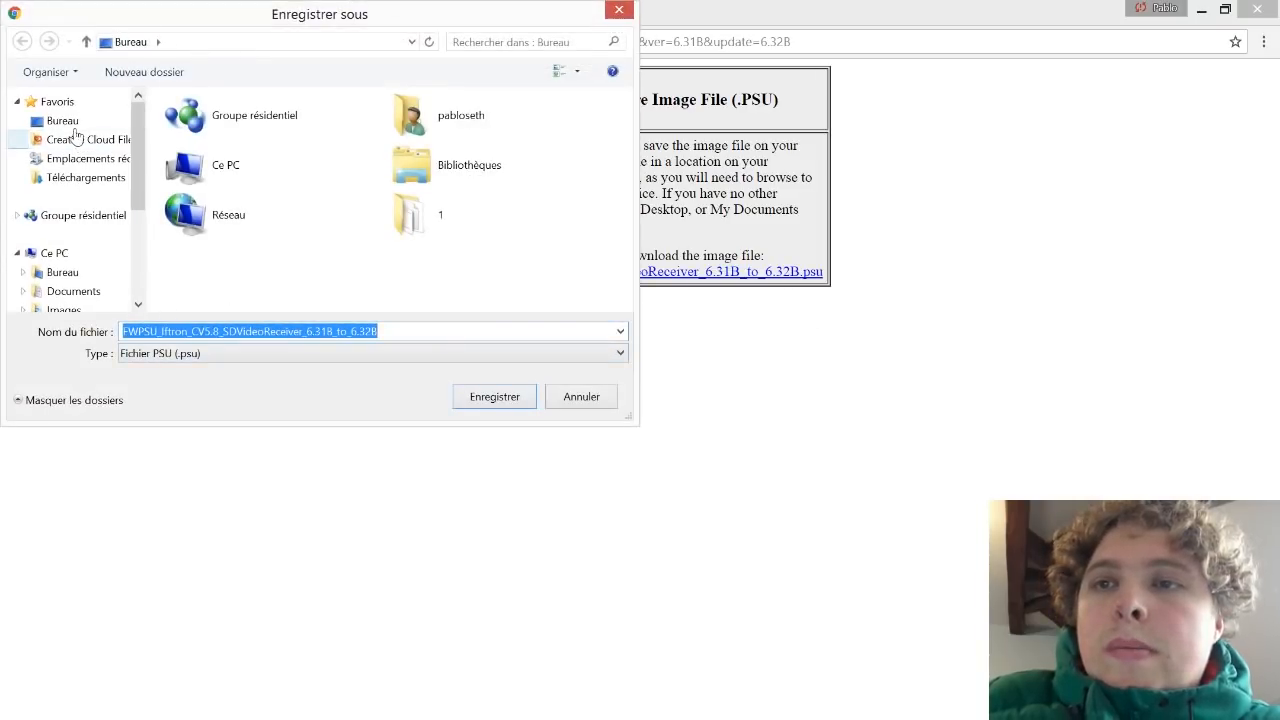
left_click(62, 120)
left_click(487, 400)
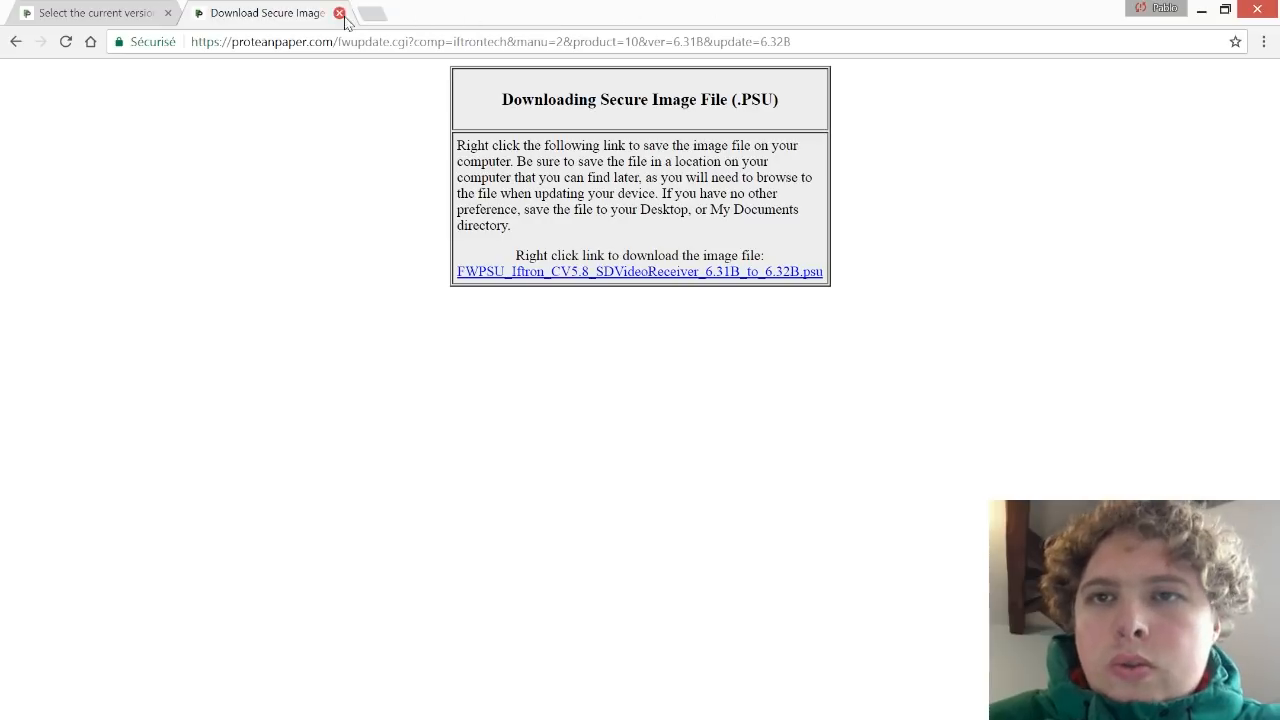
Switch to Firmware Updater, load FWPSU_Iftron_CV5.8_SDVideoReceiver_6.31B_to_6.32B.psu from the desktop and begin the update transfer.
left_click(1201, 9)
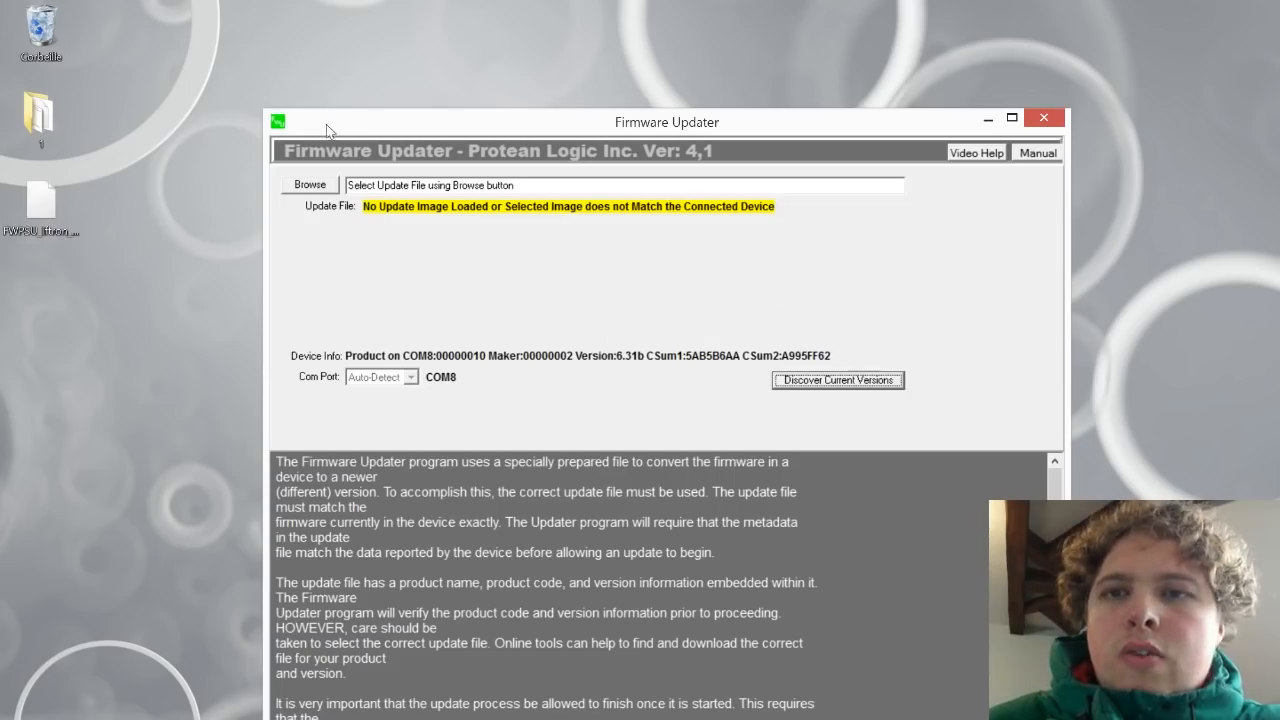
left_click(310, 186)
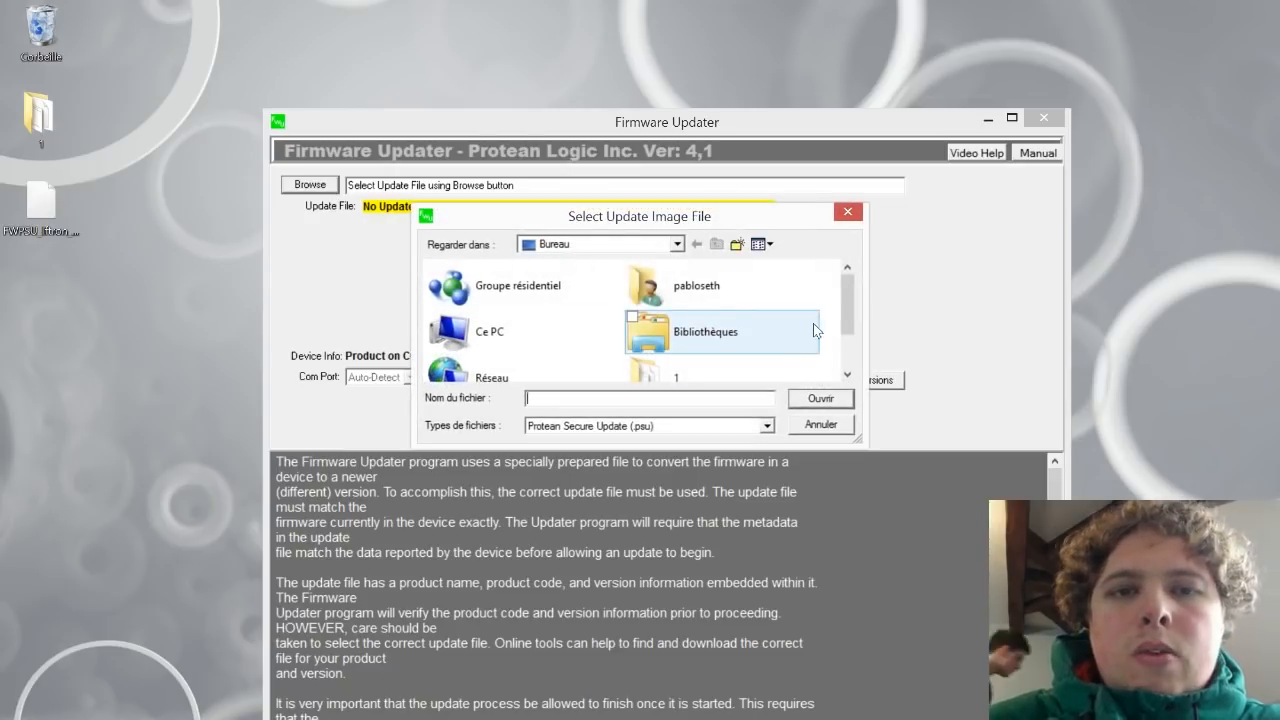
scroll(648, 330, "down", 2)
left_click(536, 352)
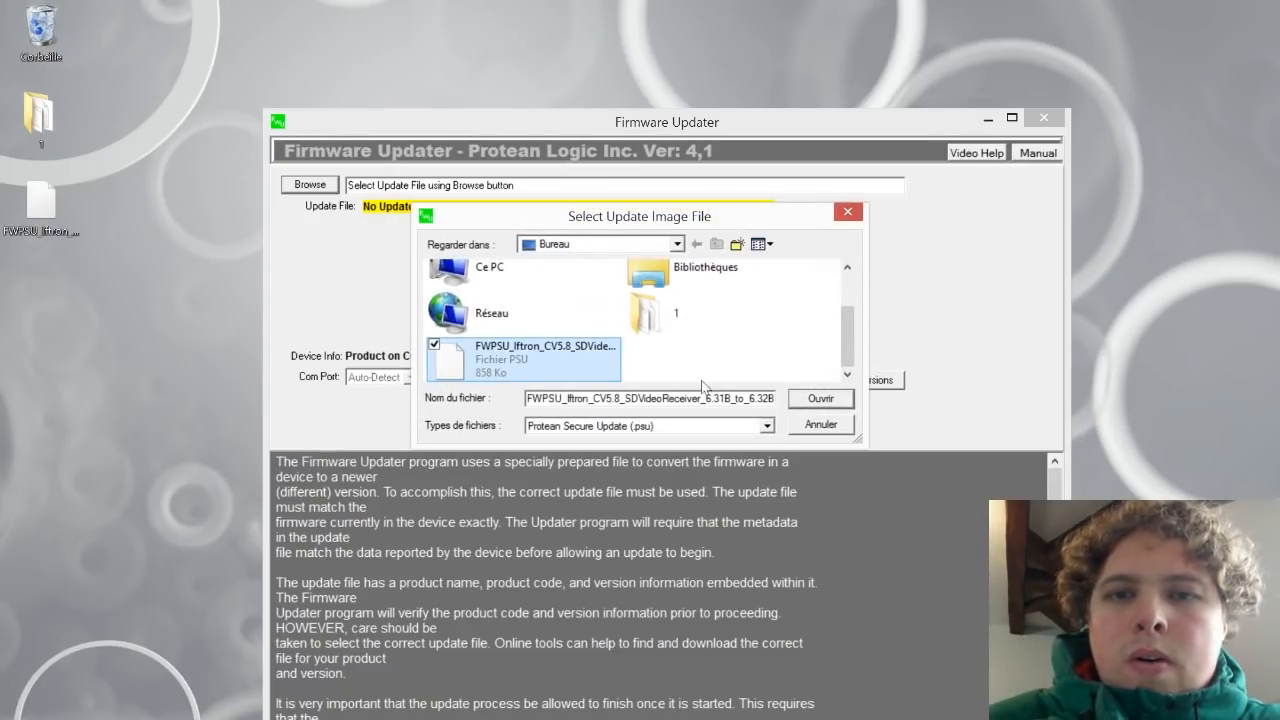
left_click(802, 397)
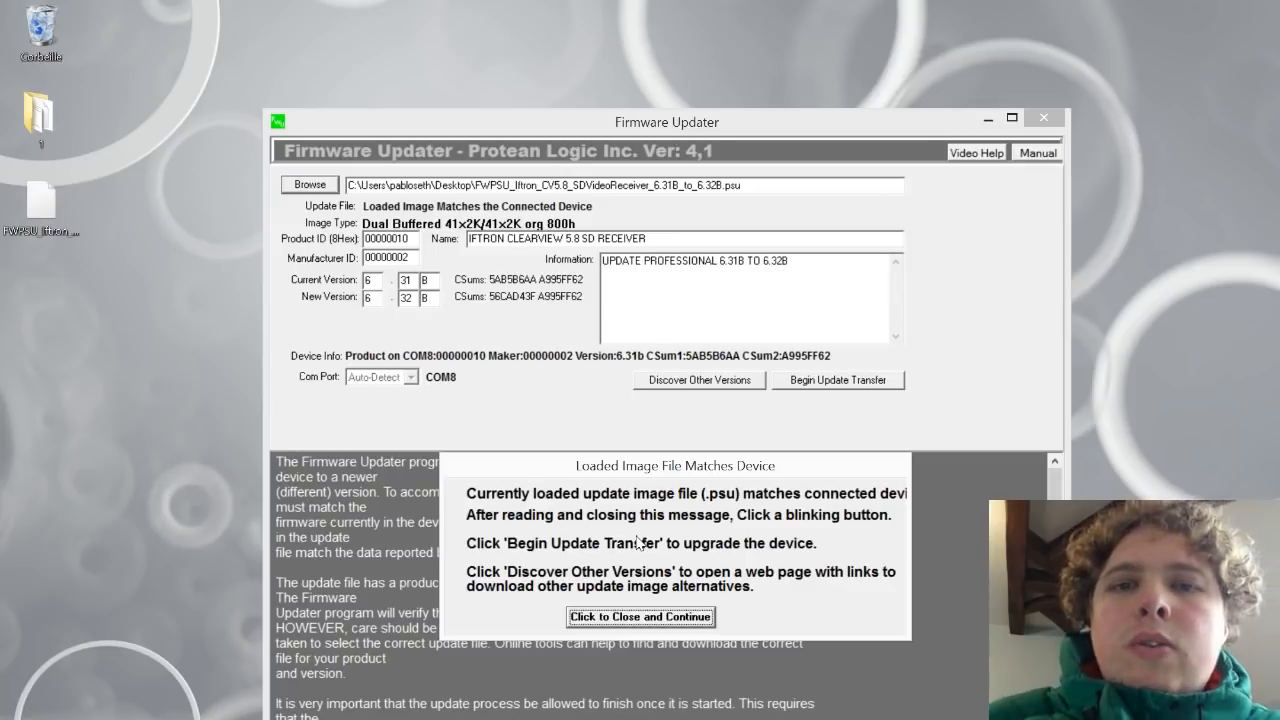
left_click(630, 617)
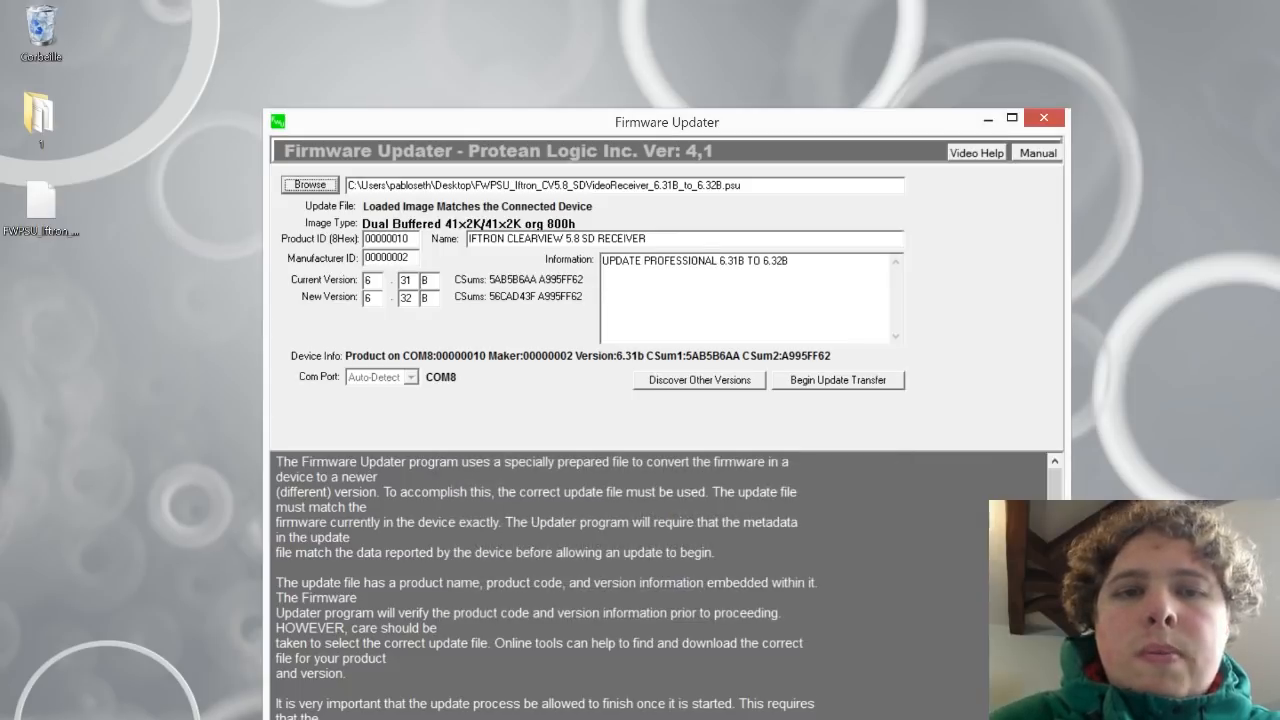
left_click(822, 386)
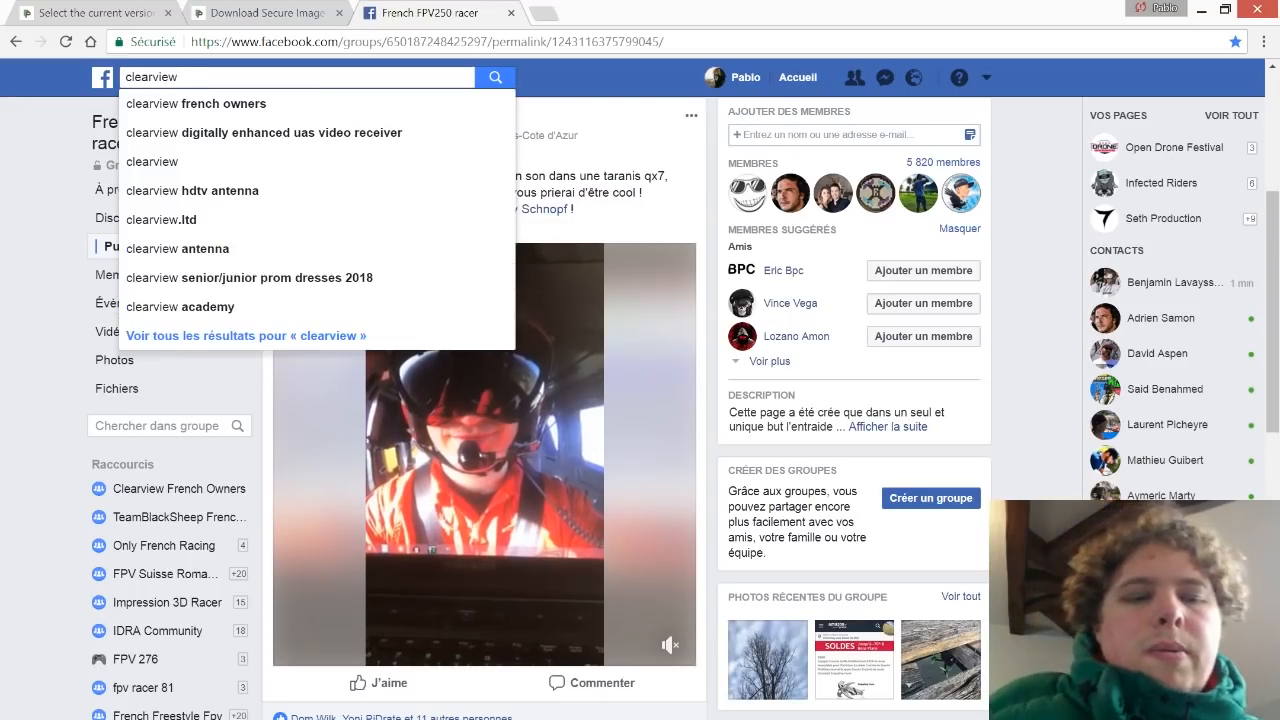
Search Facebook for clearview and open the ClearView Digitally Enhanced UAS Video Receiver page.
key("Return")
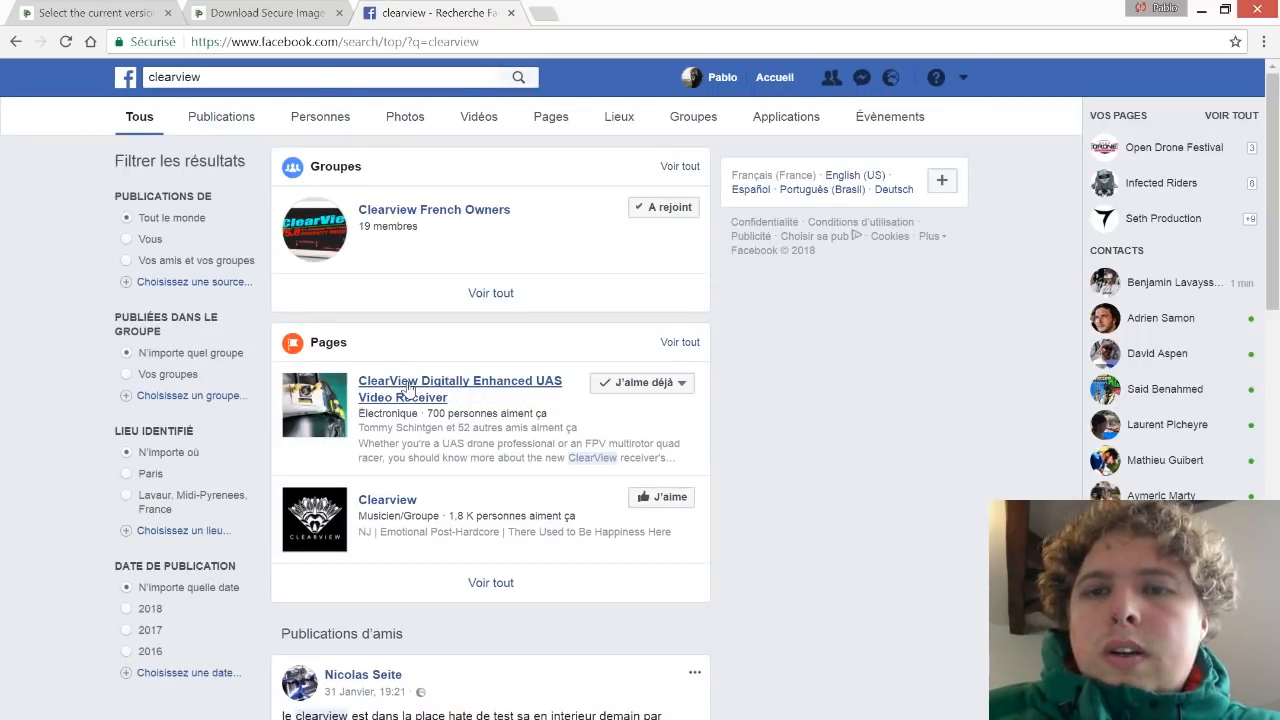
left_click(409, 389)
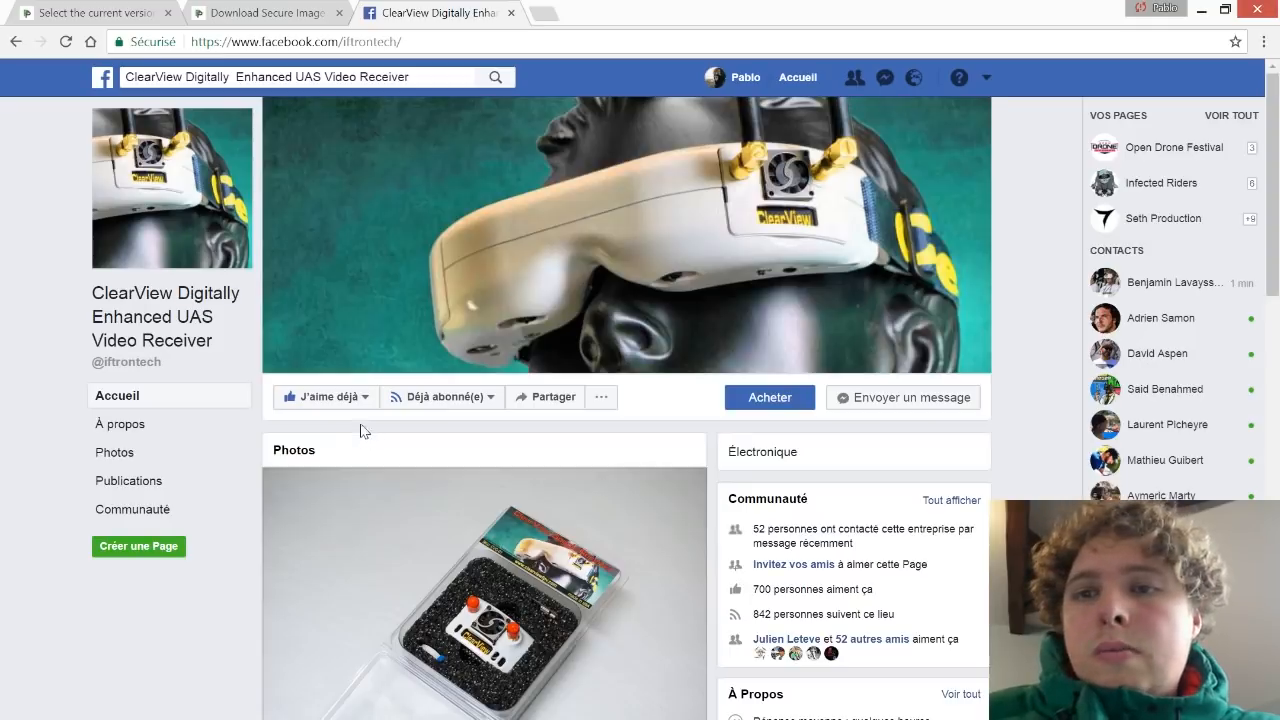
Look through the ClearView page's cover, photos, community information and publications.
scroll(358, 367, "down", 2)
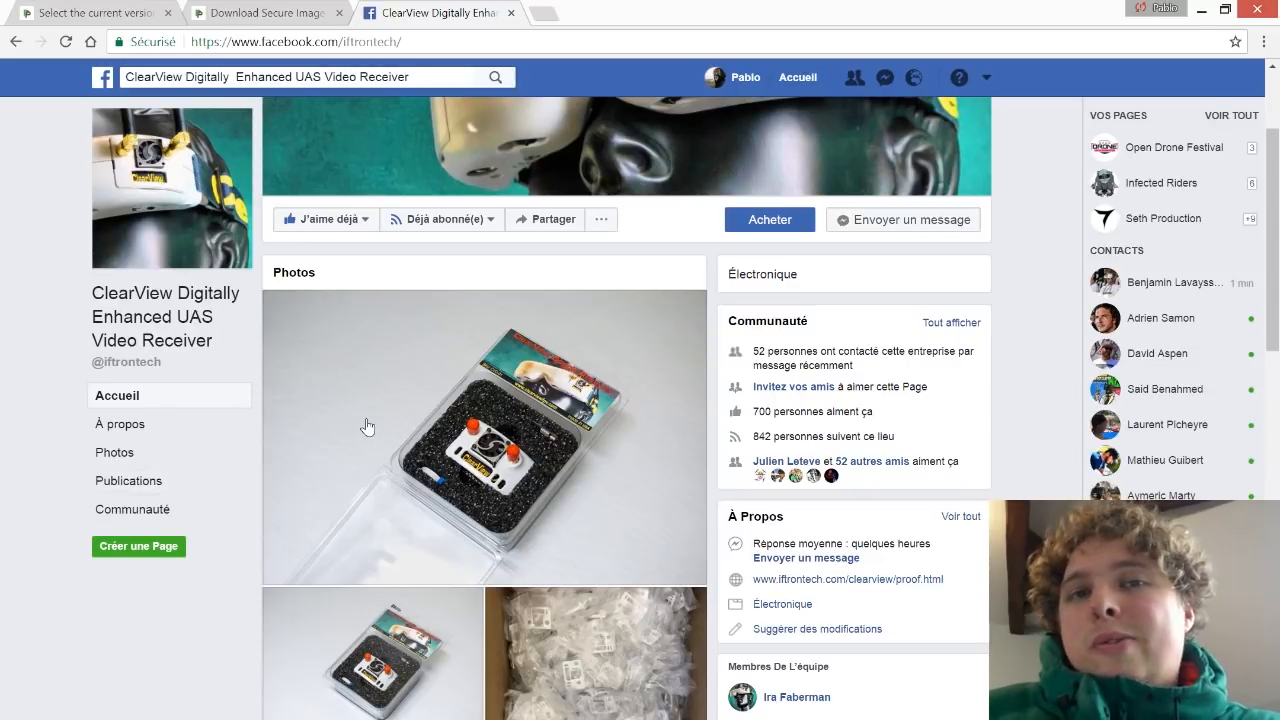
scroll(360, 460, "down", 1)
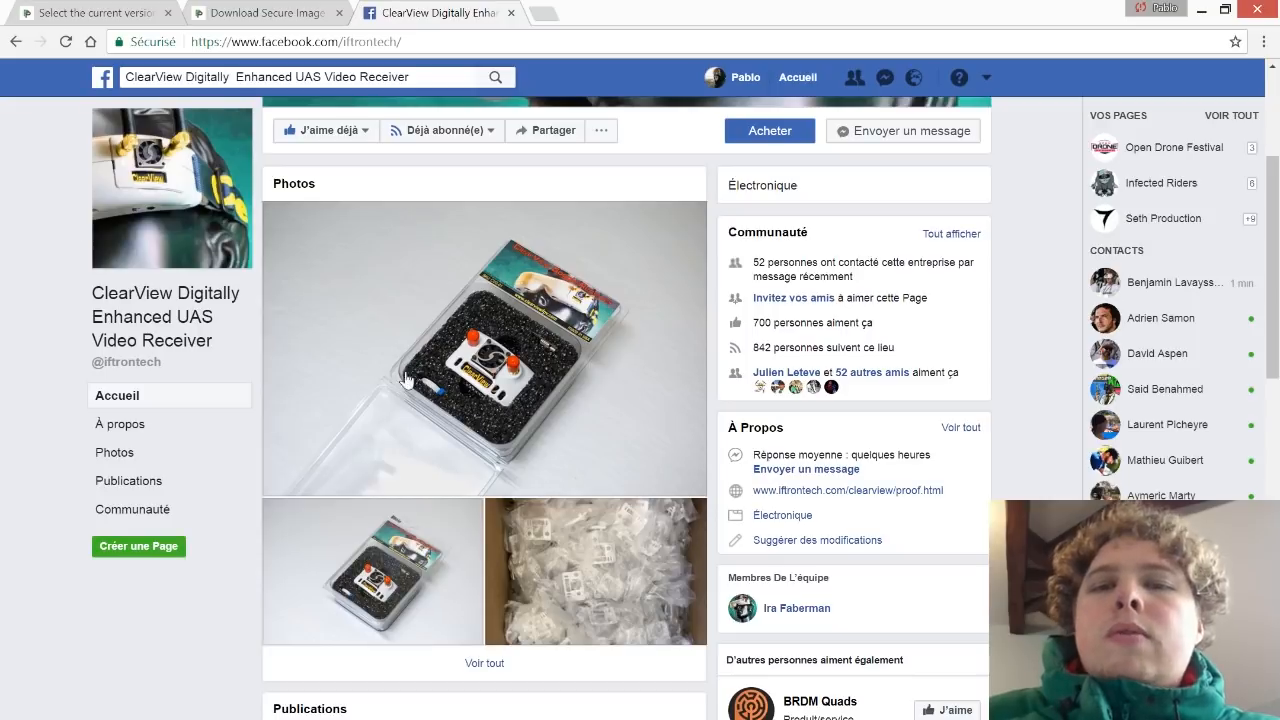
scroll(394, 386, "down", 2)
scroll(372, 368, "up", 3)
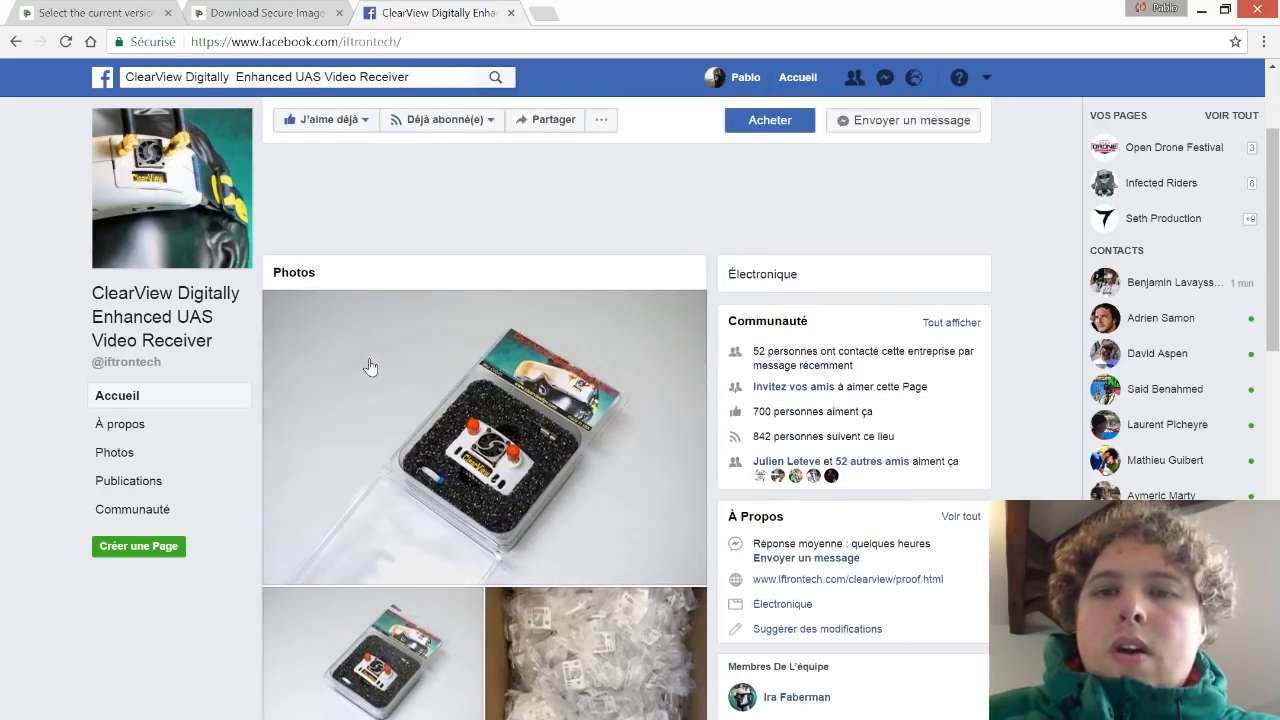
scroll(474, 323, "up", 3)
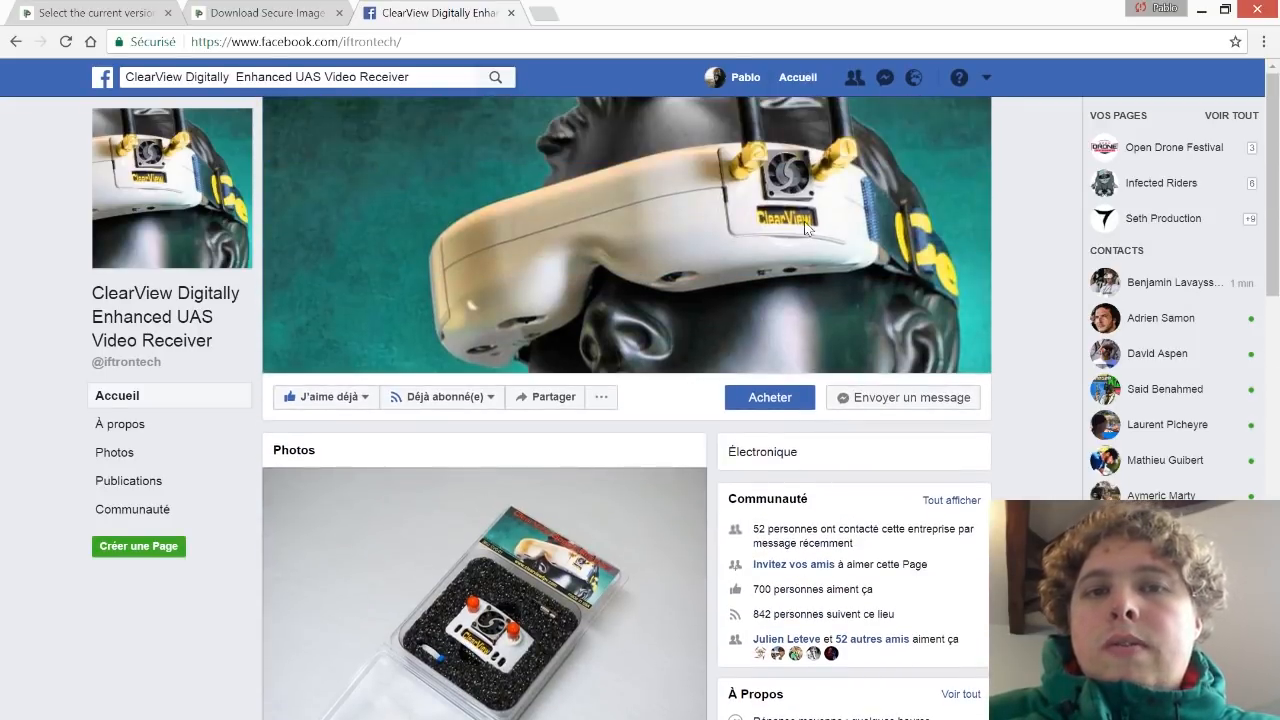
scroll(534, 443, "down", 2)
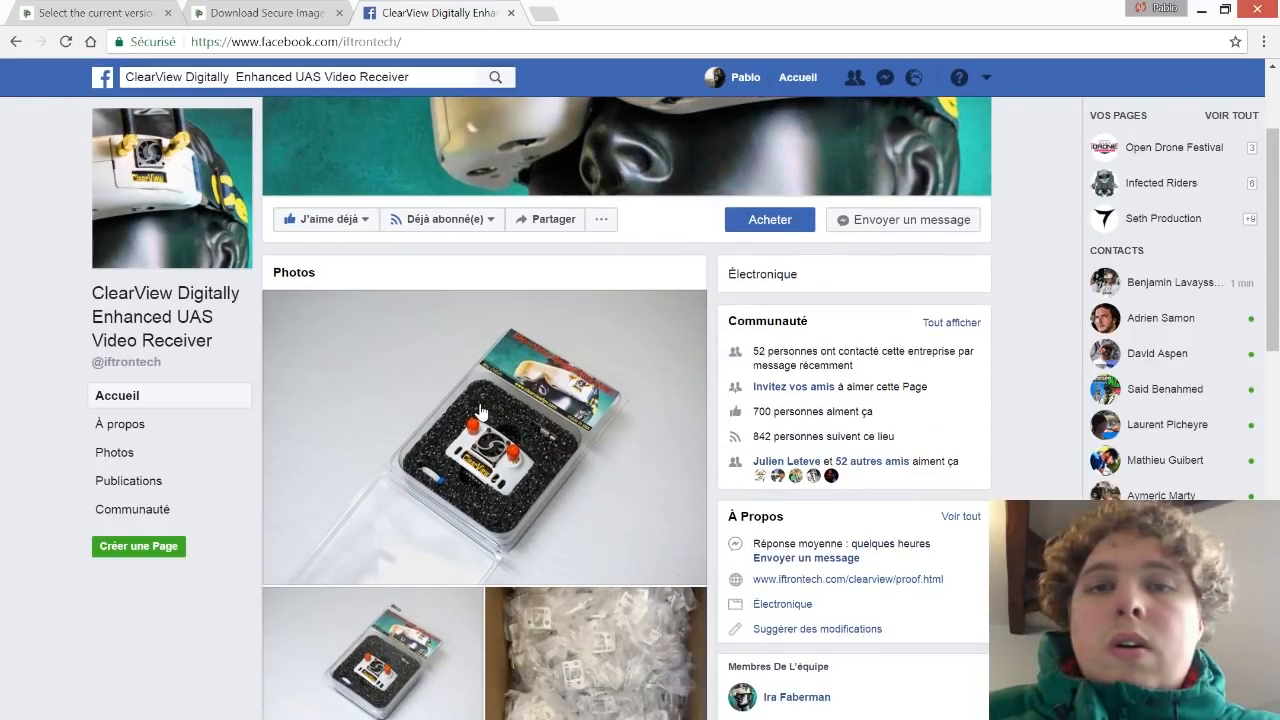
scroll(480, 412, "up", 2)
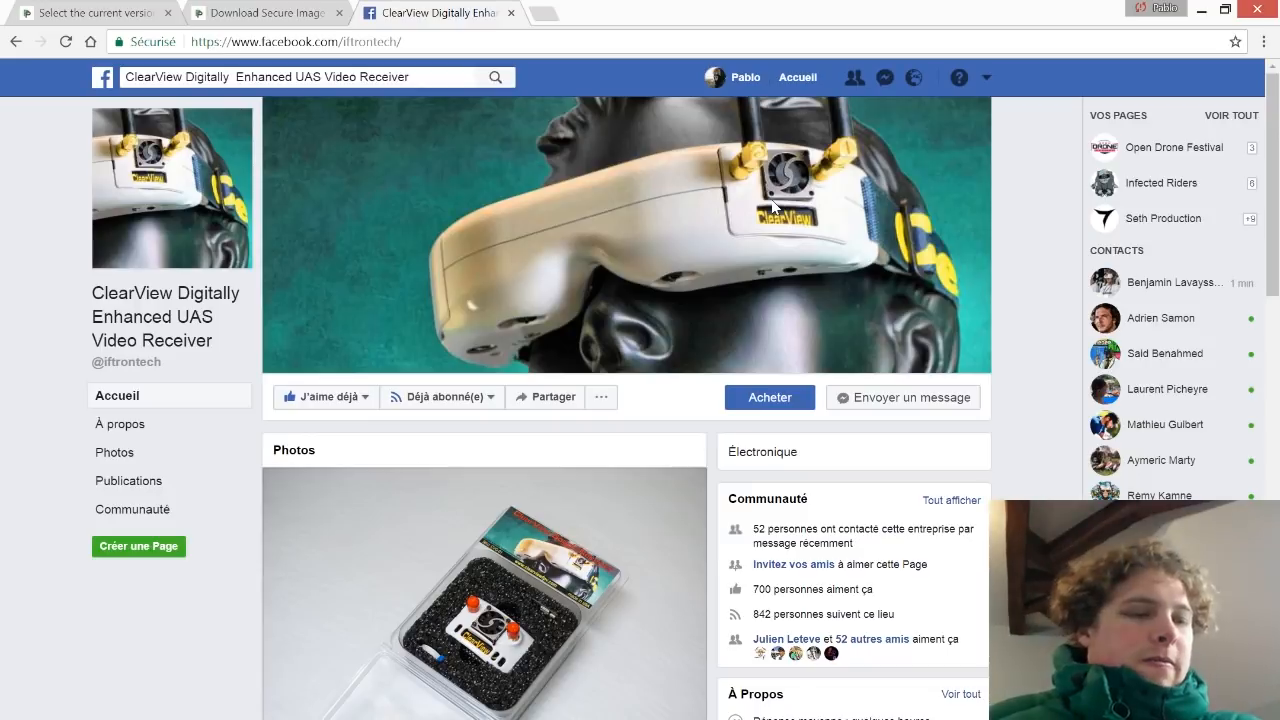
scroll(600, 355, "down", 5)
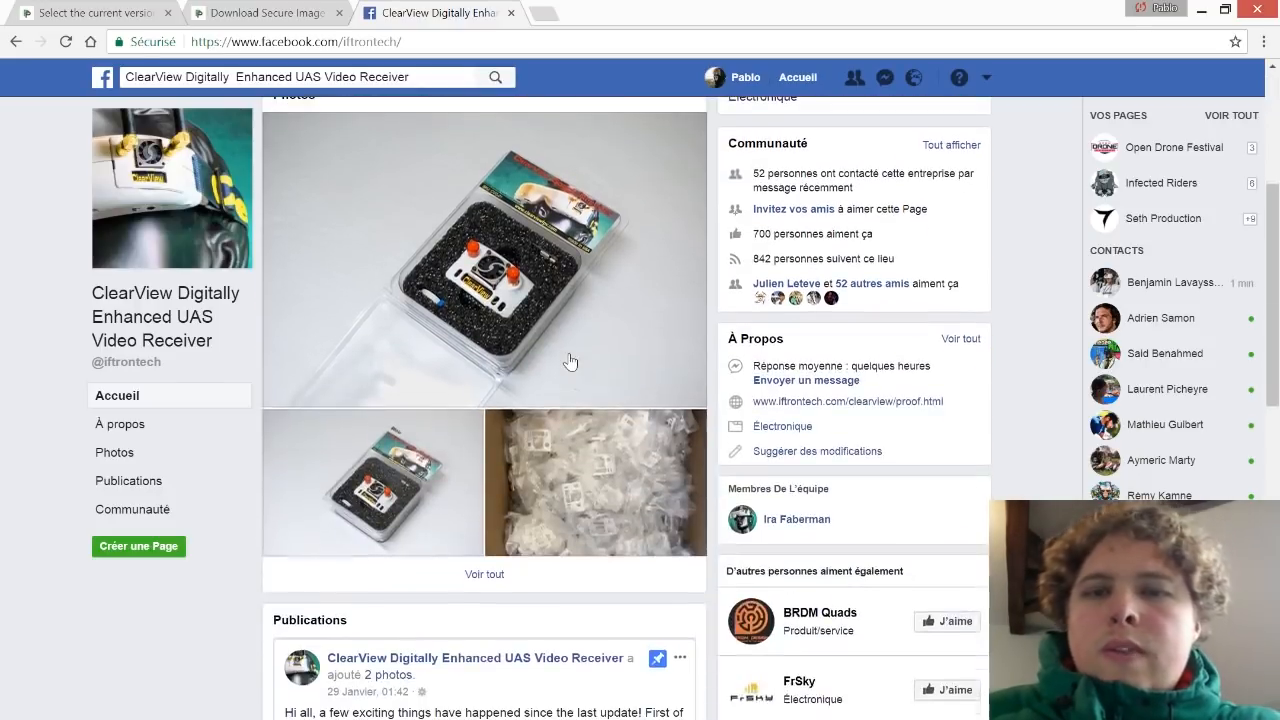
scroll(522, 342, "down", 5)
scroll(522, 342, "up", 6)
scroll(522, 342, "up", 5)
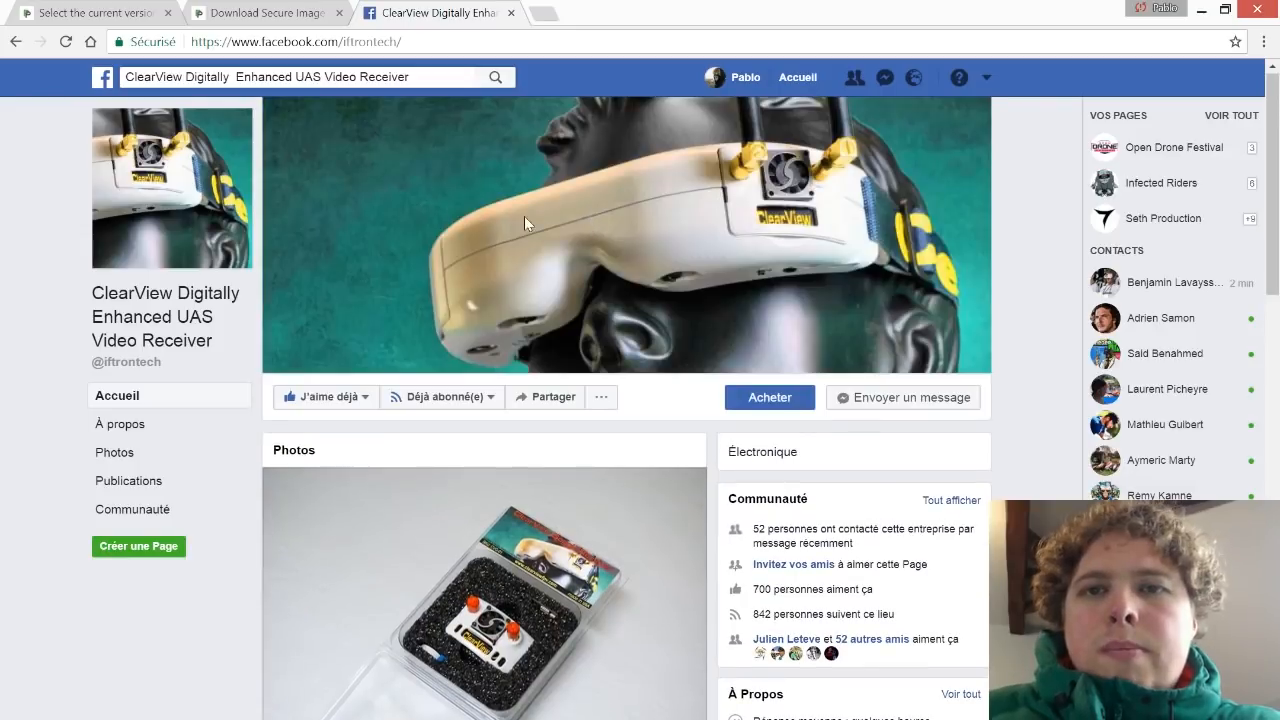
Open the message conversation with the ClearView page and select the page's web address.
left_click(886, 397)
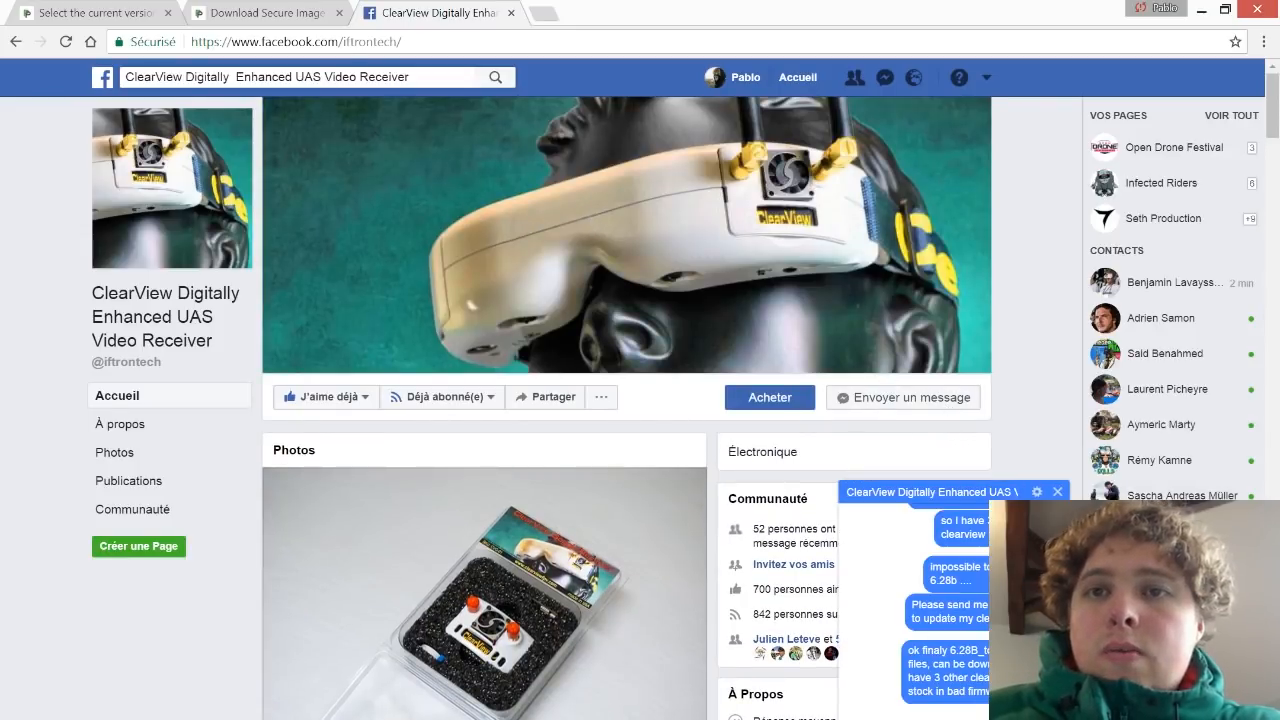
left_click(291, 44)
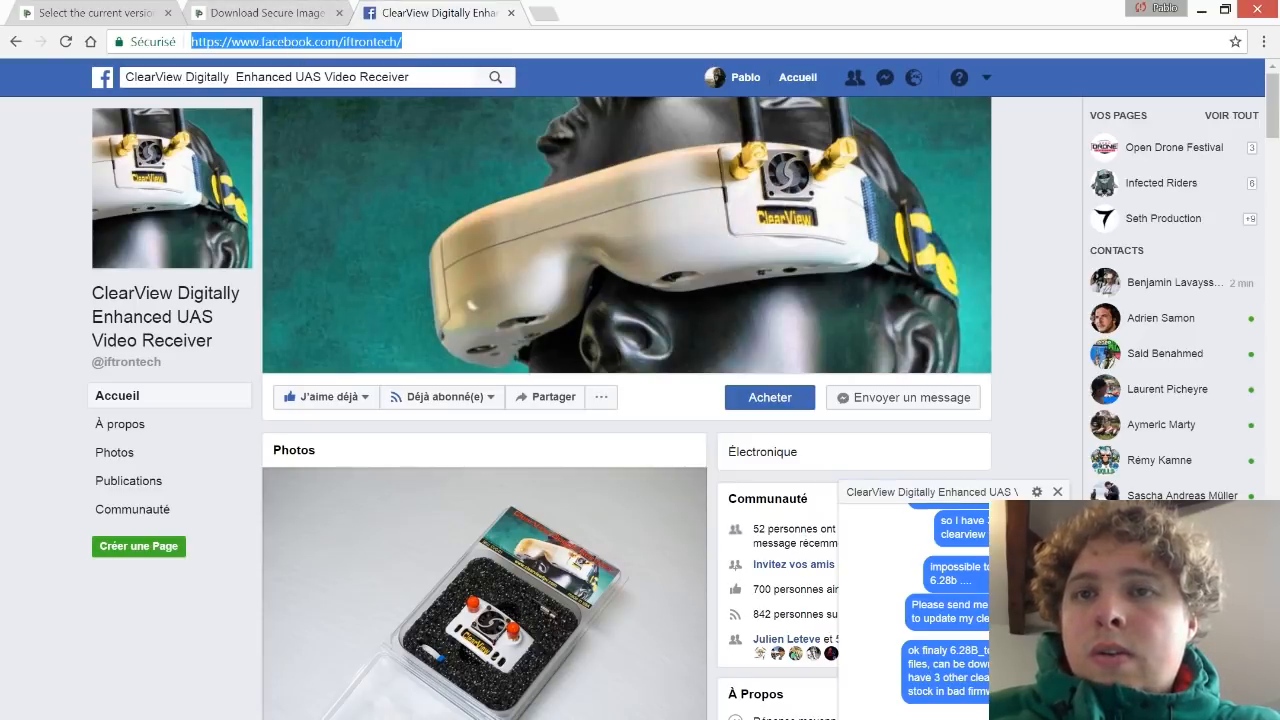
Search Facebook for clearview french owners, open the Clearview French Owners group and close the message conversation.
left_click(298, 77)
key("BackSpace")
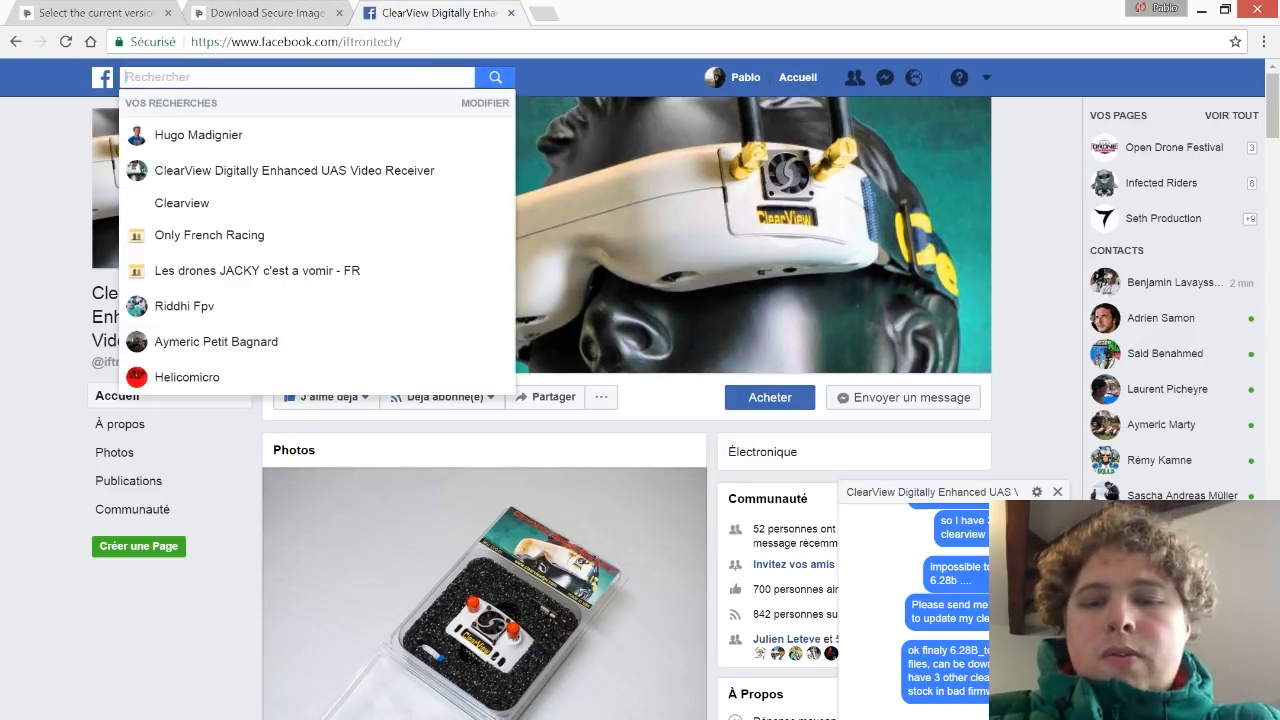
type("clearvi")
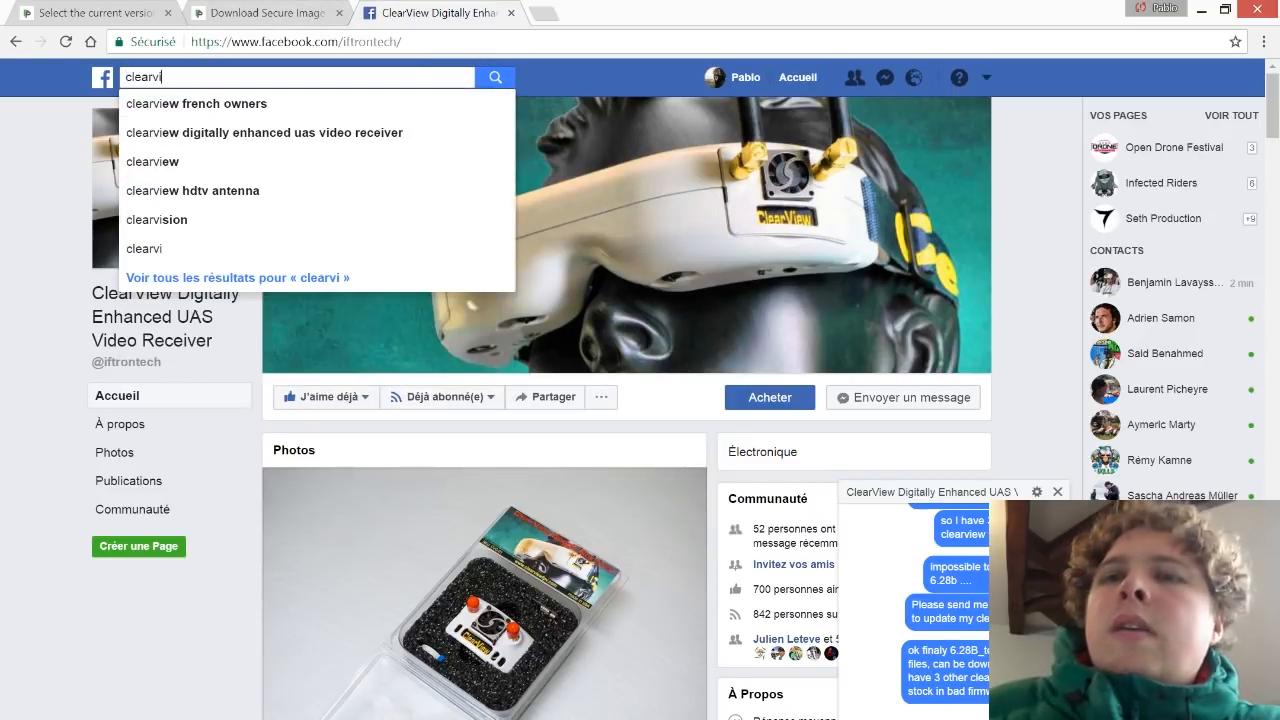
left_click(312, 106)
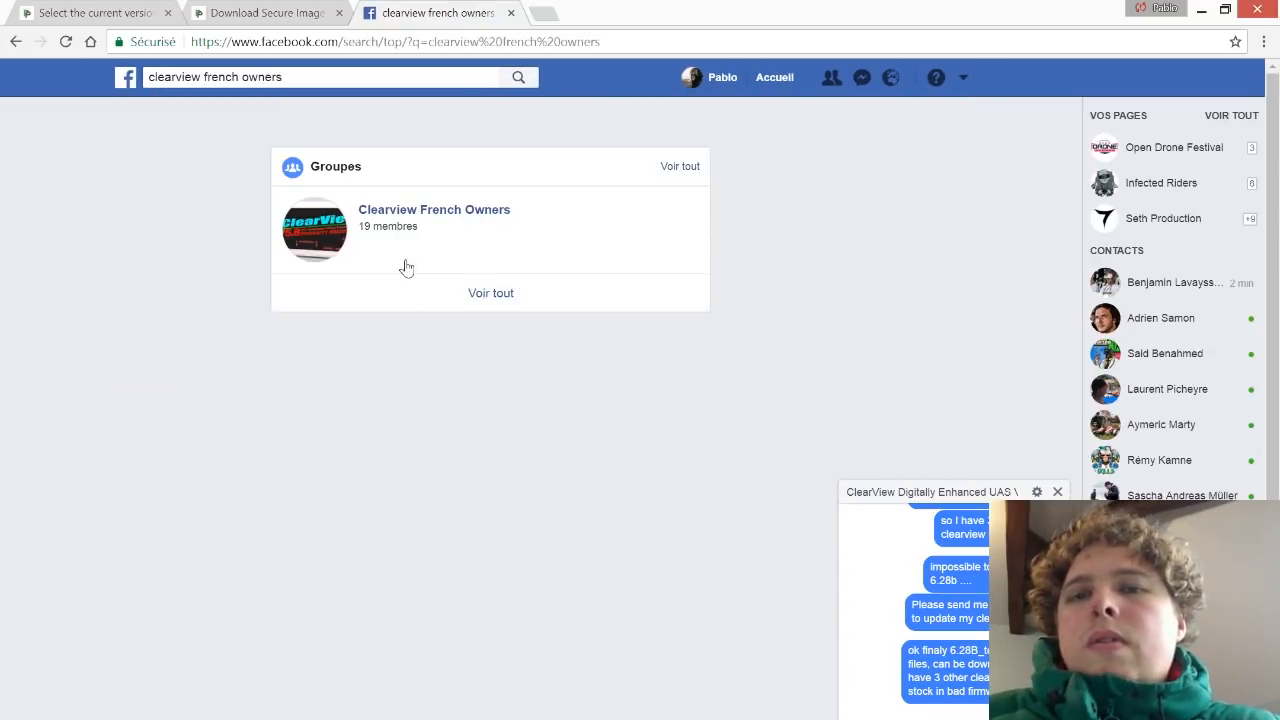
left_click(452, 214)
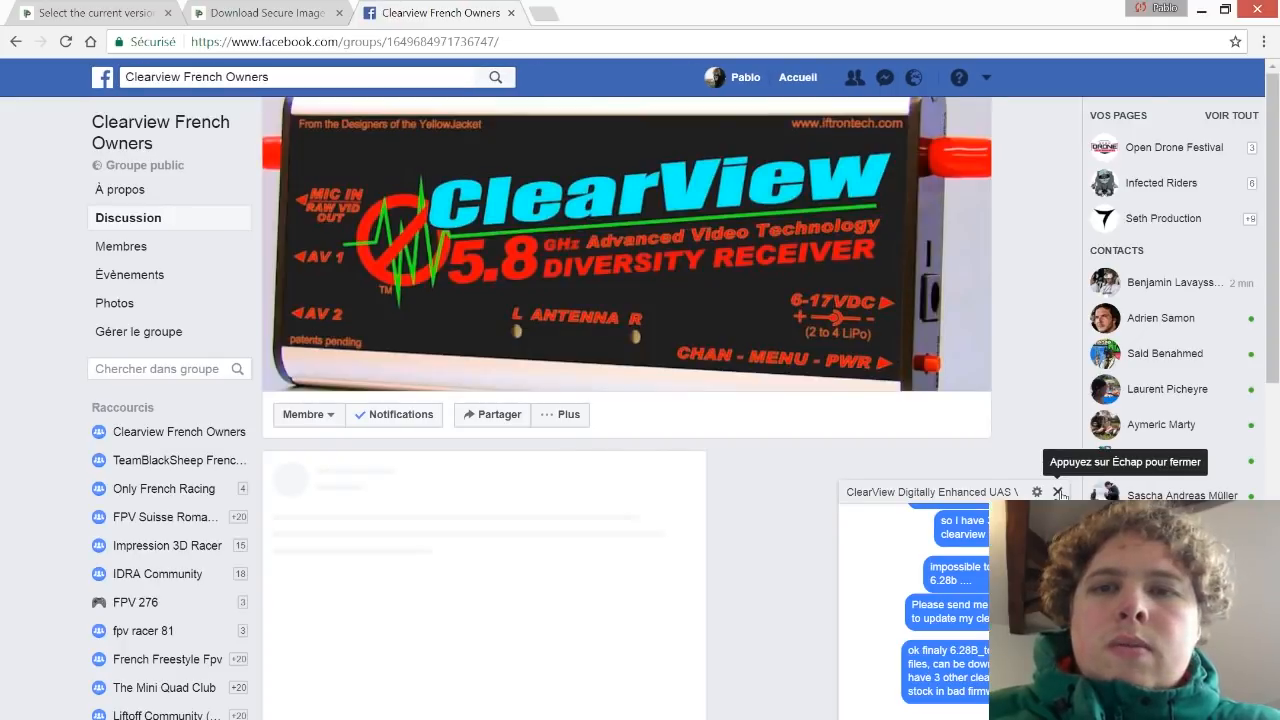
left_click(1059, 493)
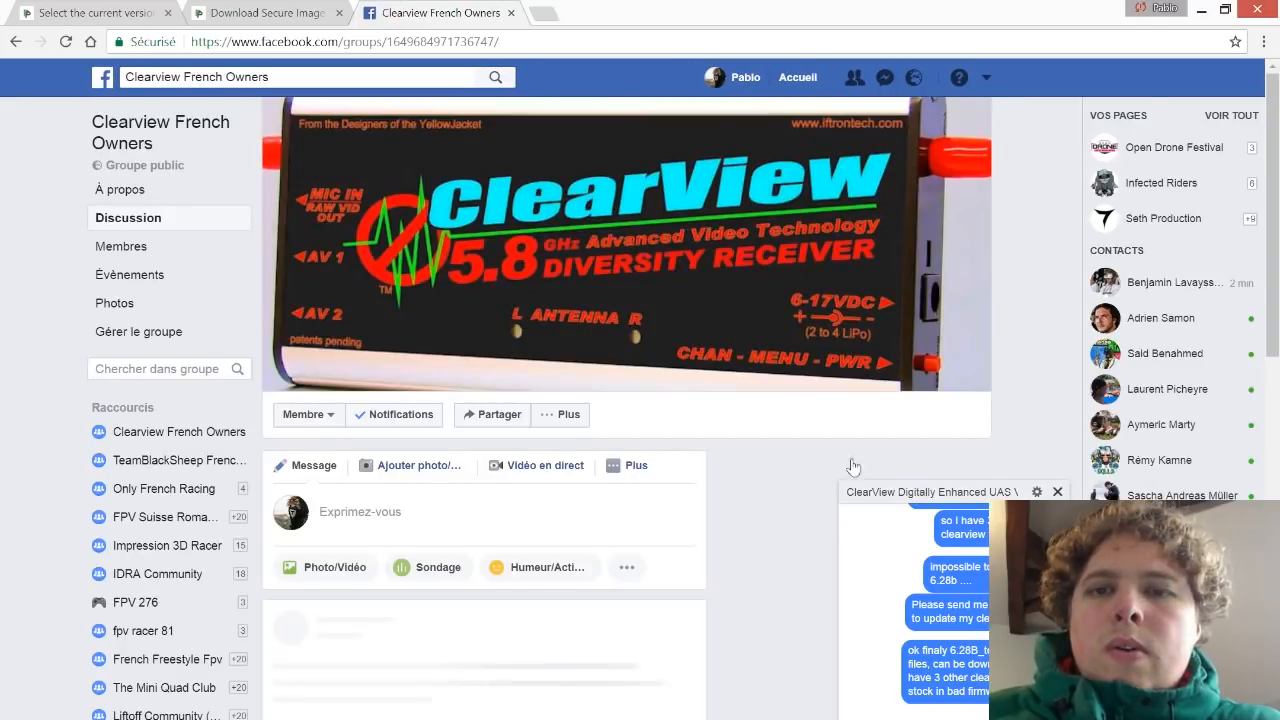
Look through the recent and older posts in the Clearview French Owners group.
scroll(708, 499, "down", 10)
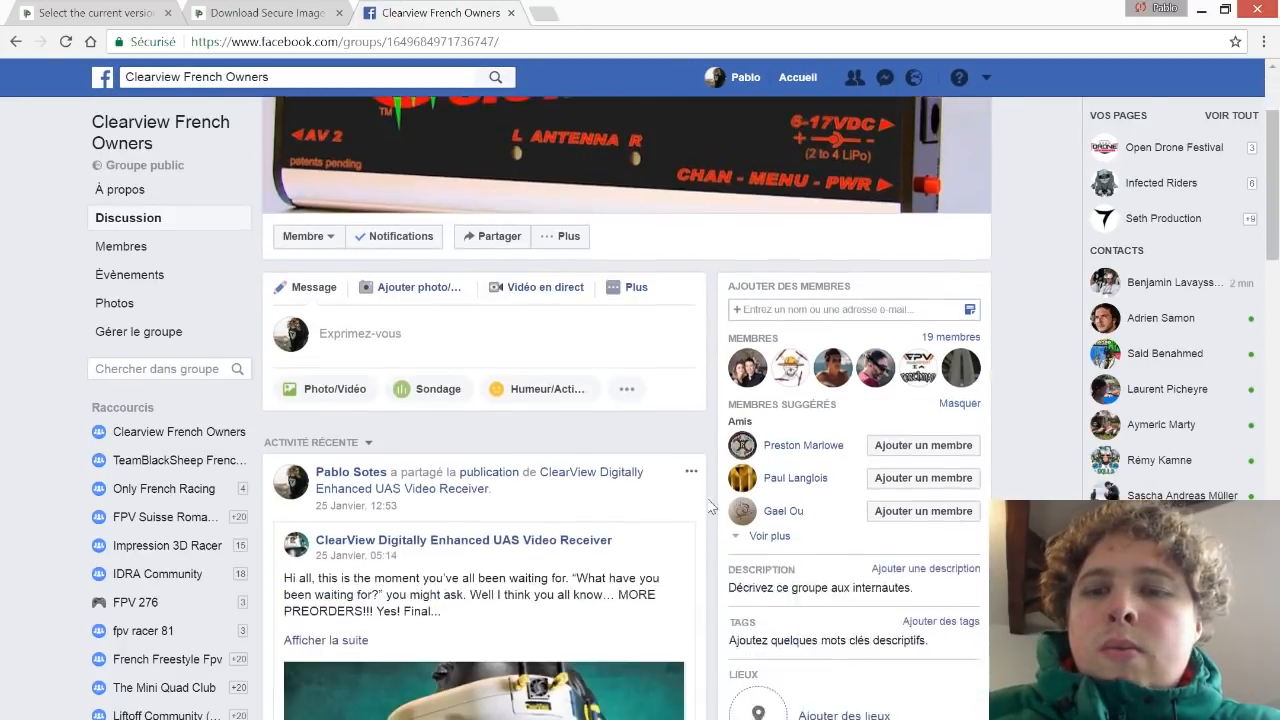
scroll(517, 487, "up", 6)
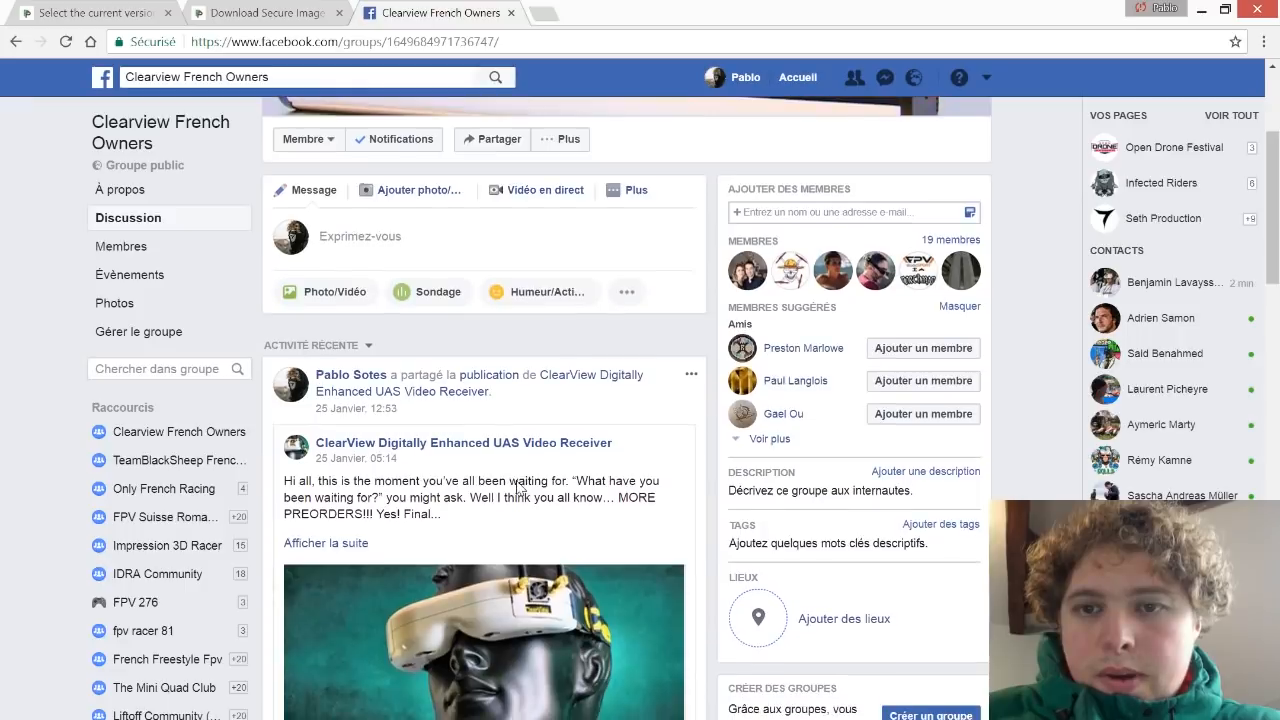
scroll(421, 423, "down", 7)
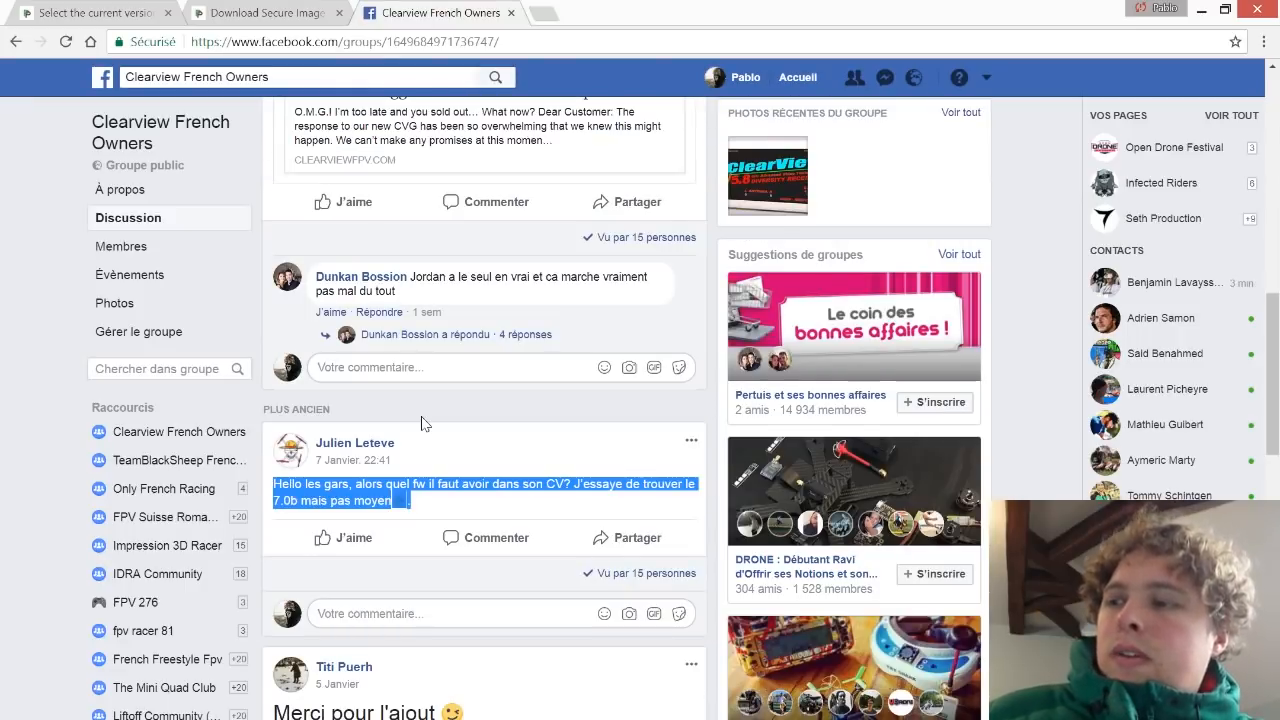